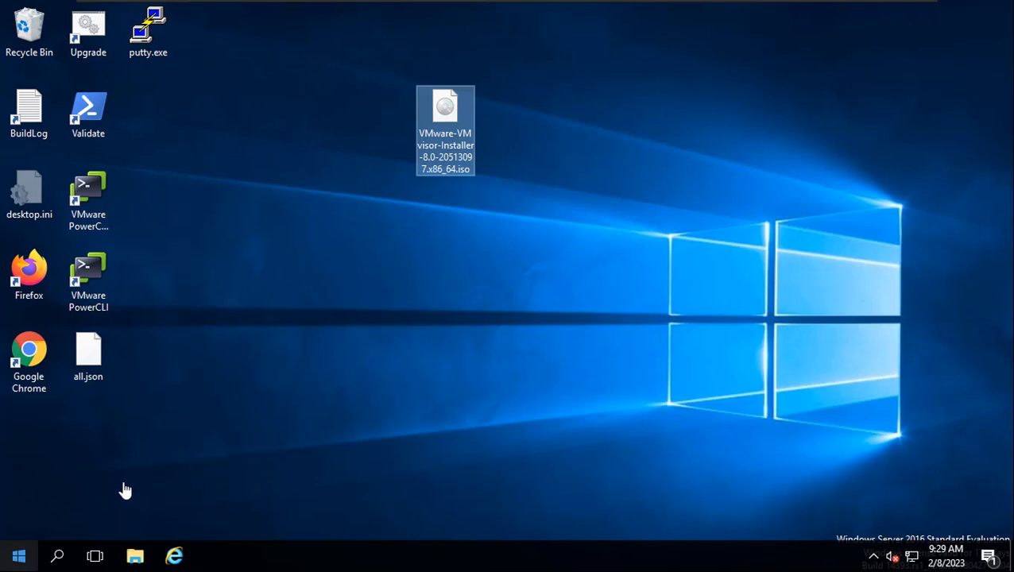
Open Server Manager and launch DNS Manager for the DC server from its DNS role
click(22, 558)
text(server manager)
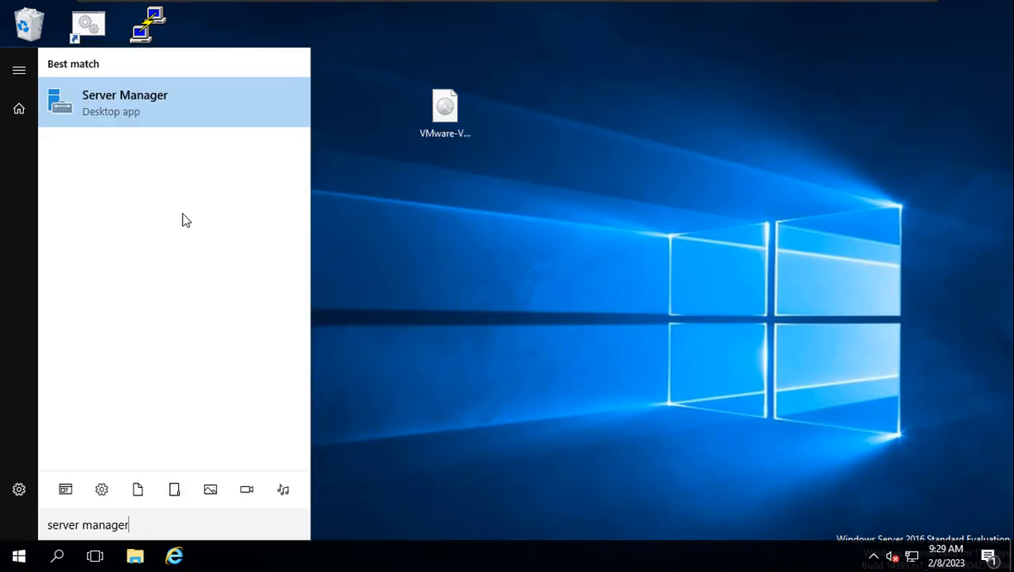
click(145, 102)
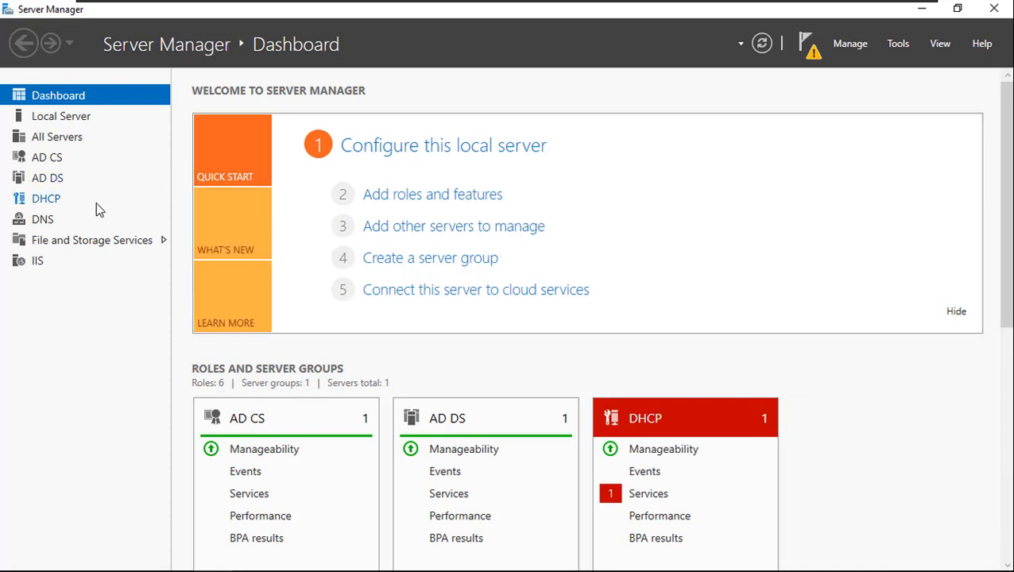
click(44, 224)
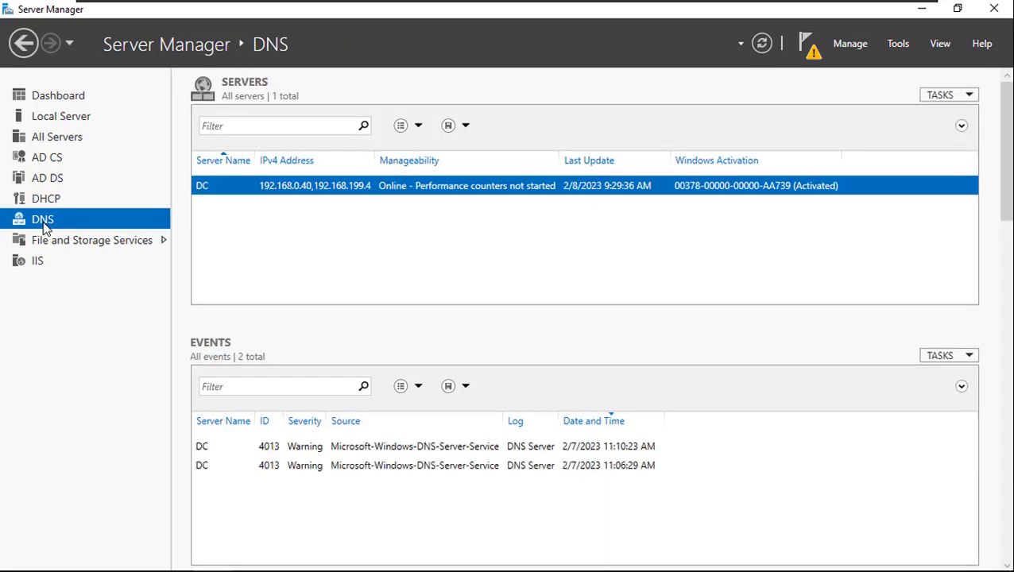
right_click(302, 191)
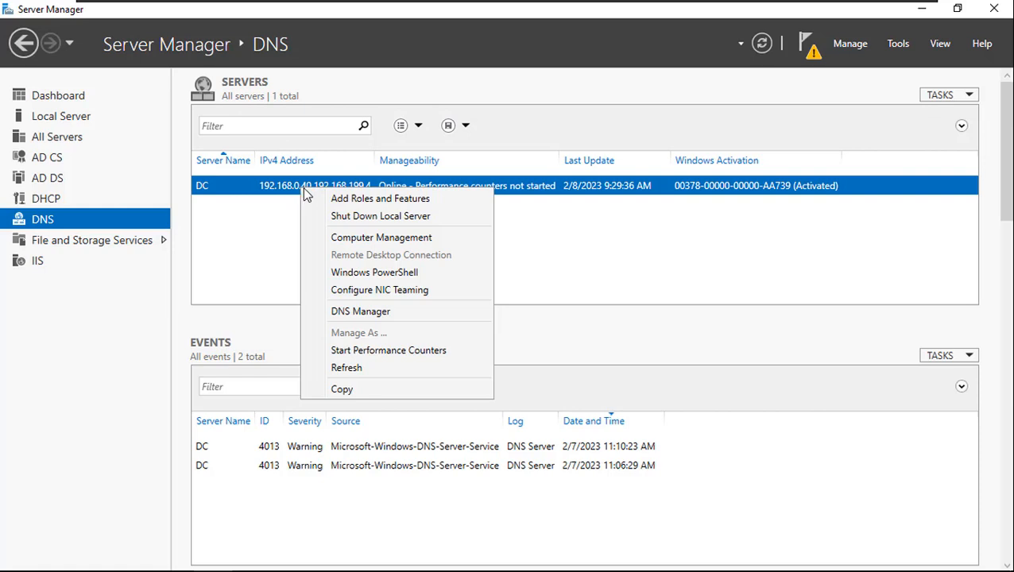
click(369, 311)
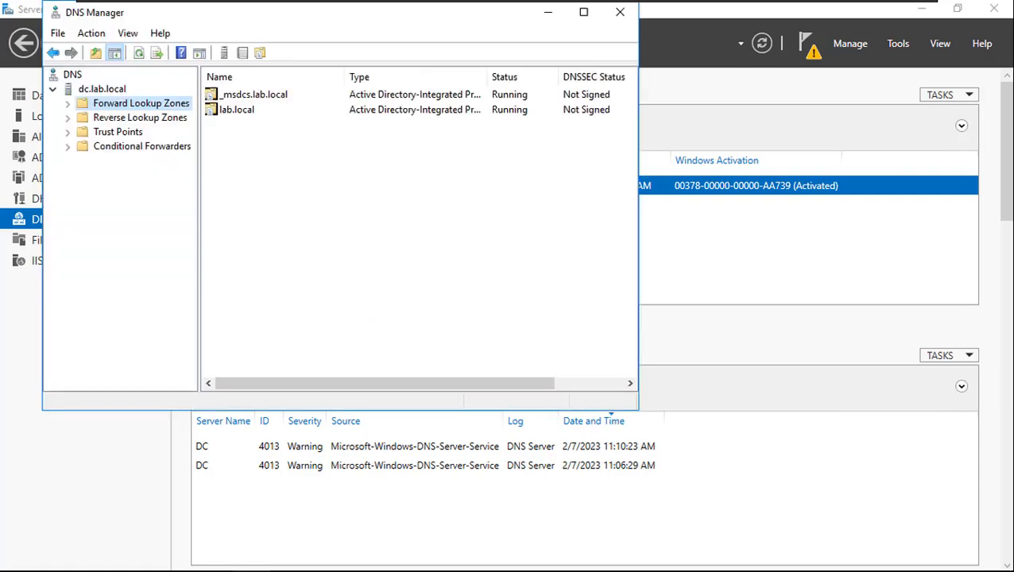
Add a host record named vcsa-demo with IP 192.168.199.145 and an associated PTR record to the lab.local forward lookup zone
click(238, 115)
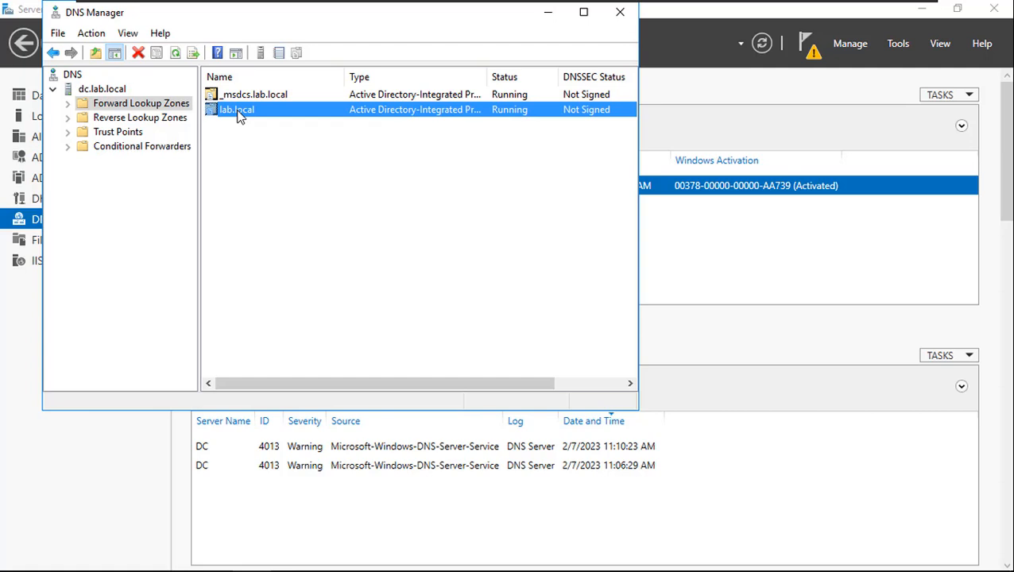
click(68, 104)
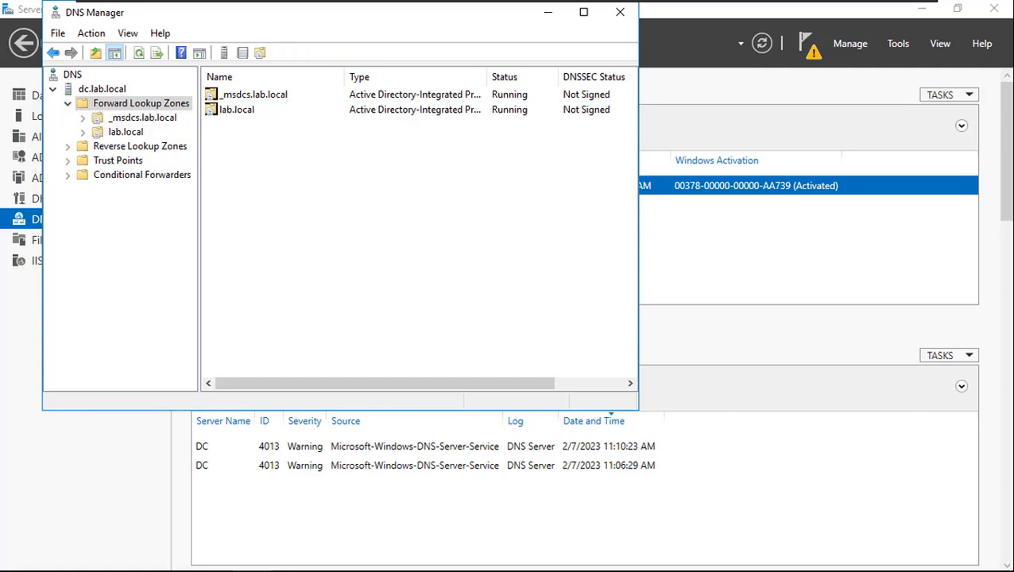
right_click(239, 114)
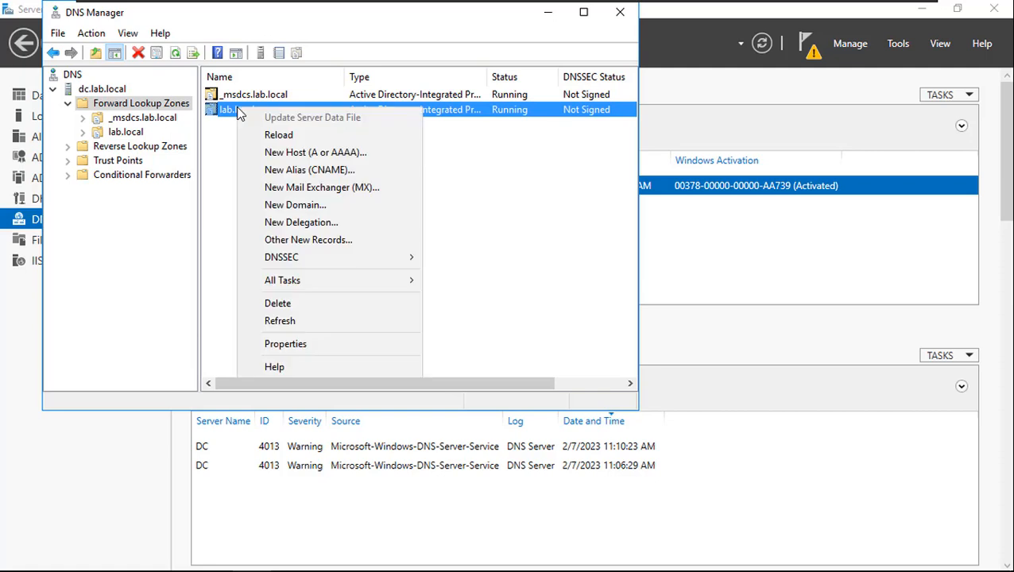
click(291, 156)
text(vcsa-demo)
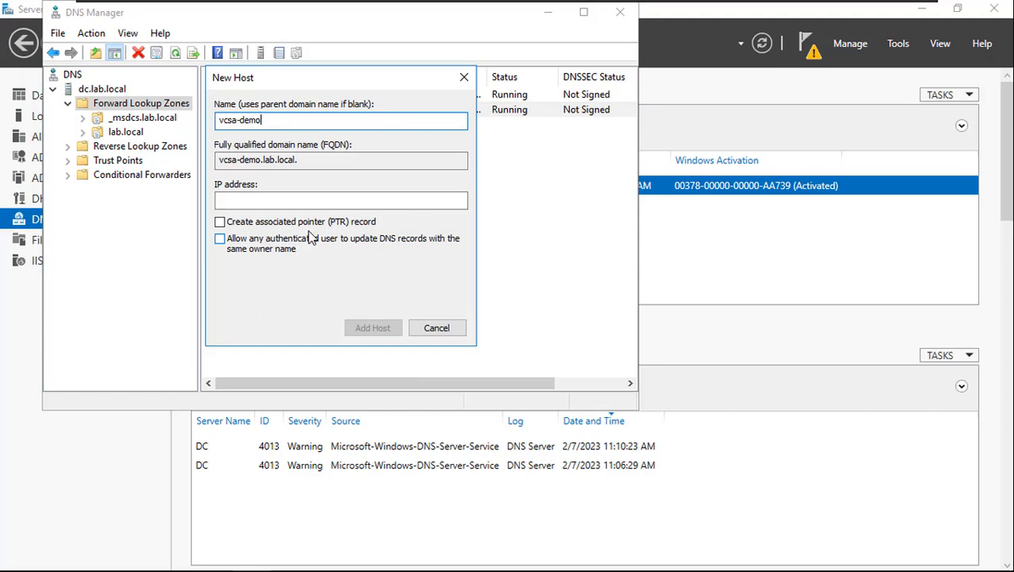
click(311, 205)
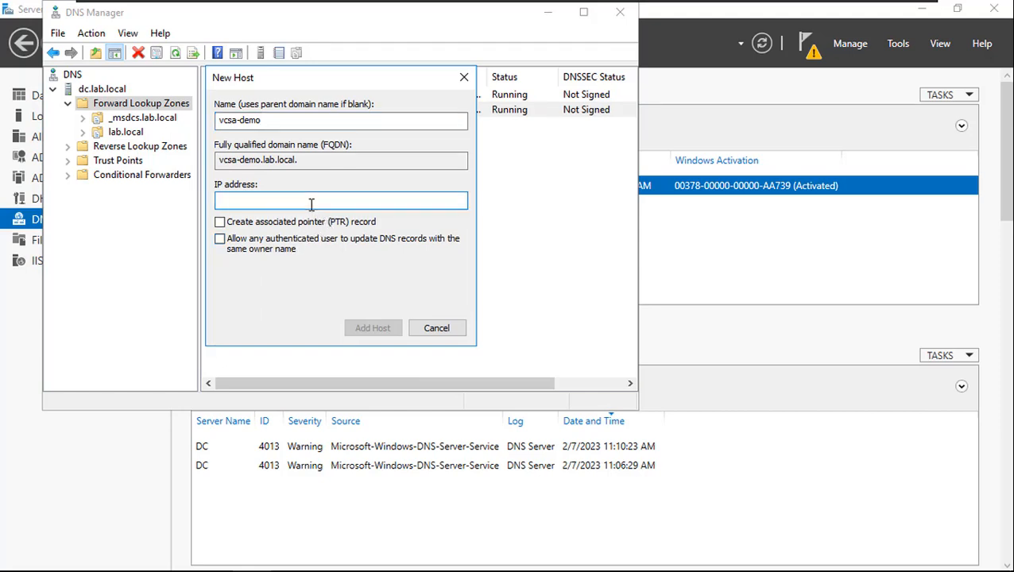
text(192.168.199.145)
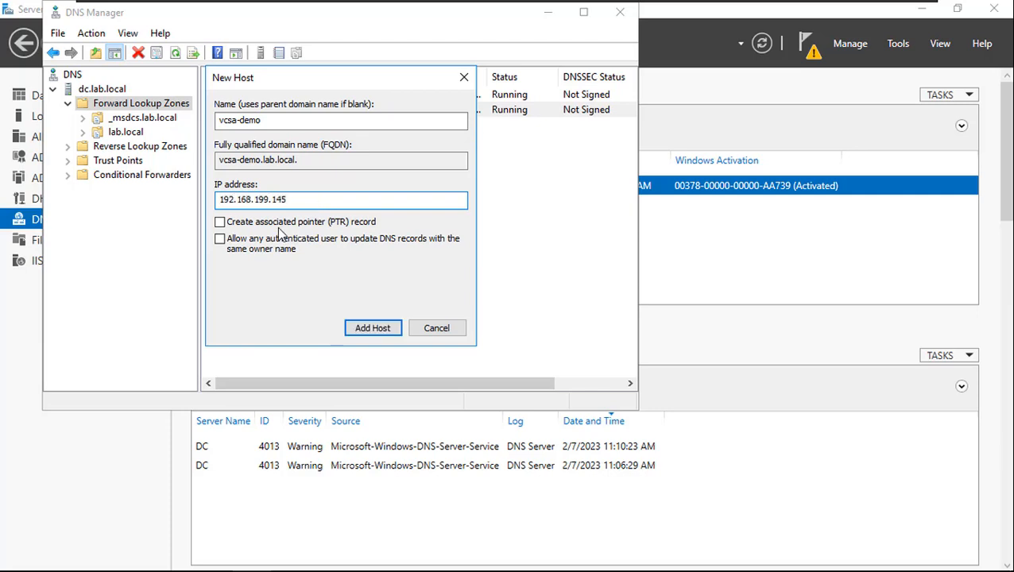
click(242, 229)
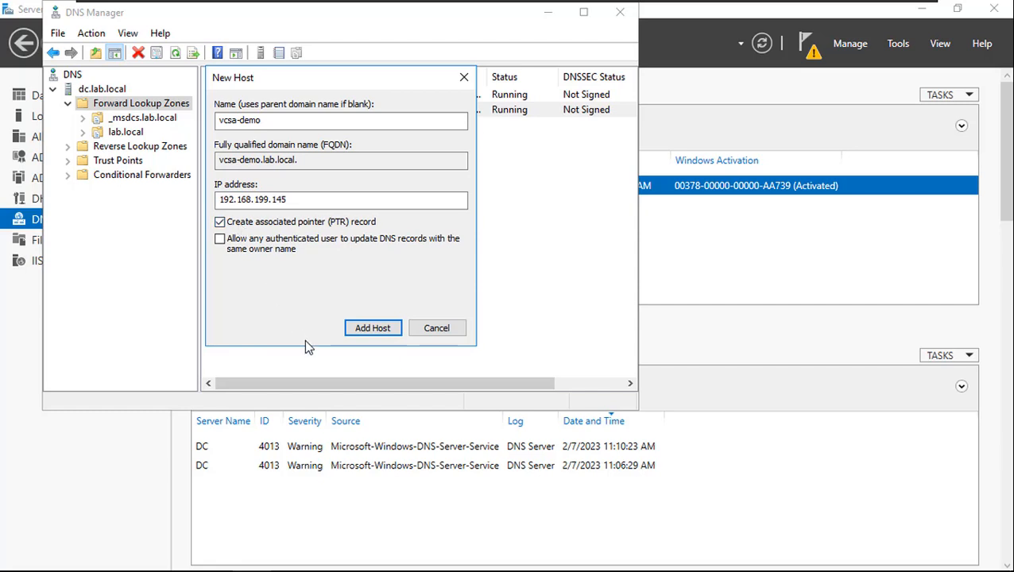
click(367, 331)
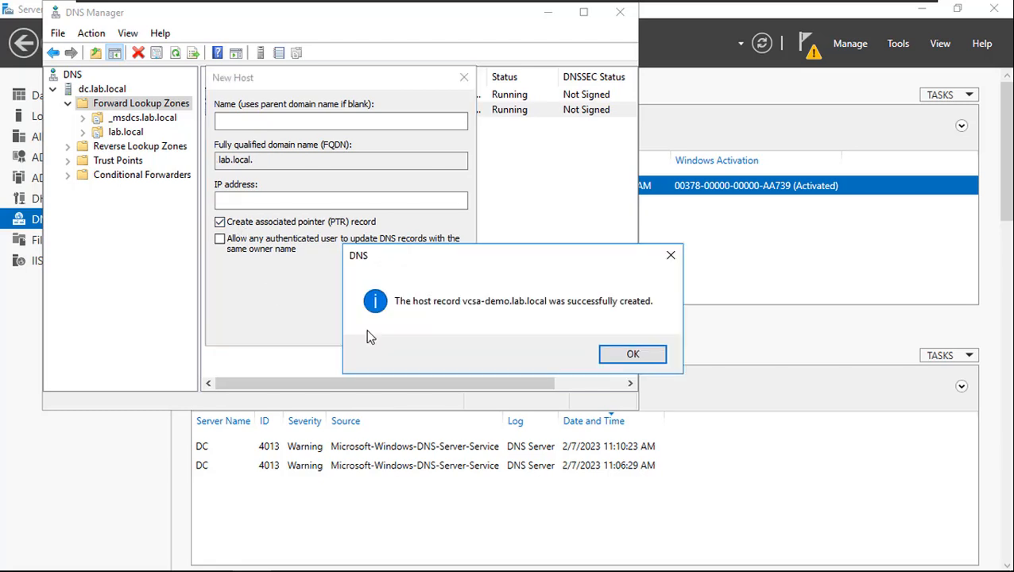
click(644, 359)
click(464, 78)
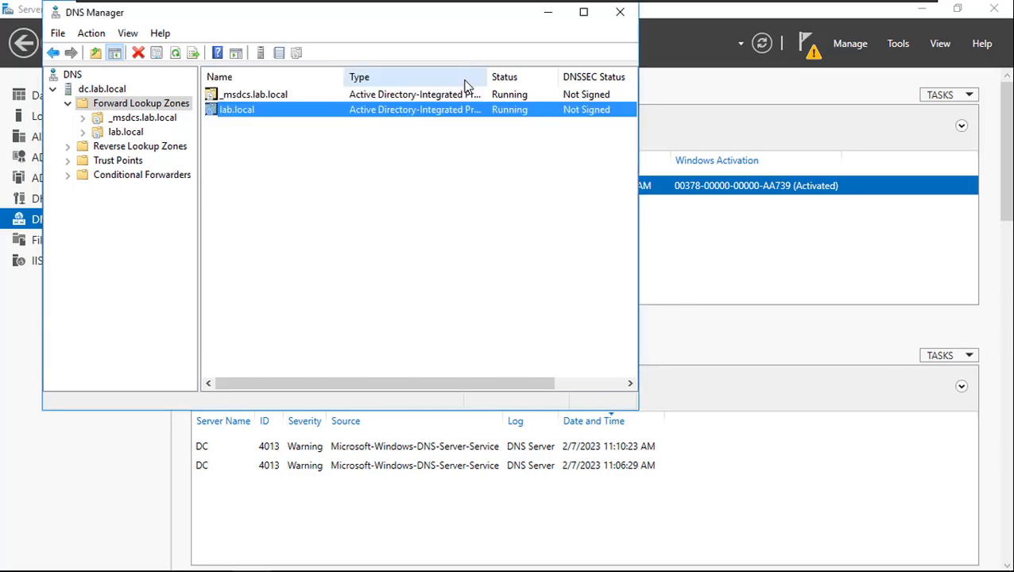
Check the vcsa-demo host record in lab.local and its pointer record in the 199.168.192.in-addr.arpa reverse zone
double_click(235, 113)
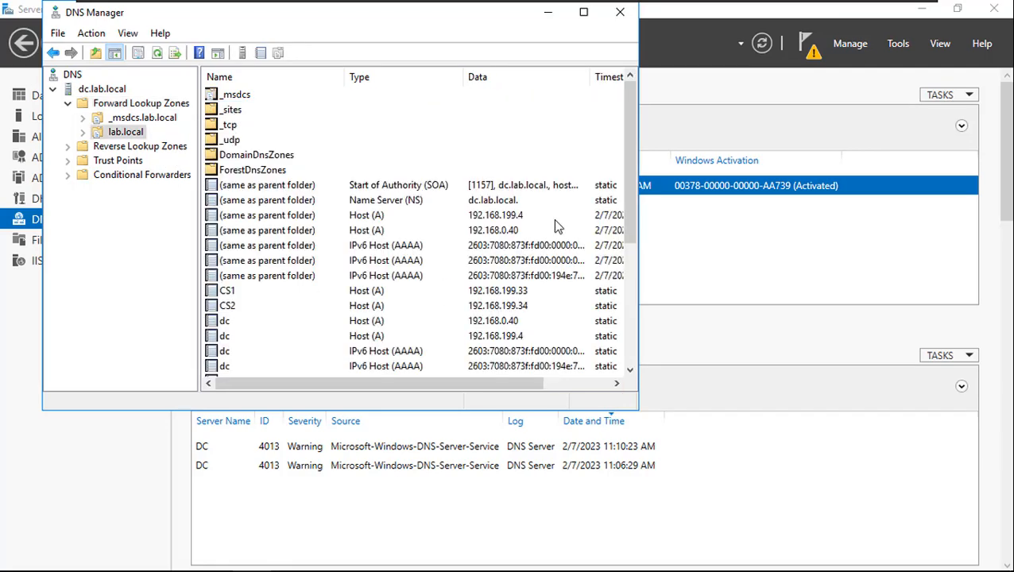
drag(631, 159, 636, 305)
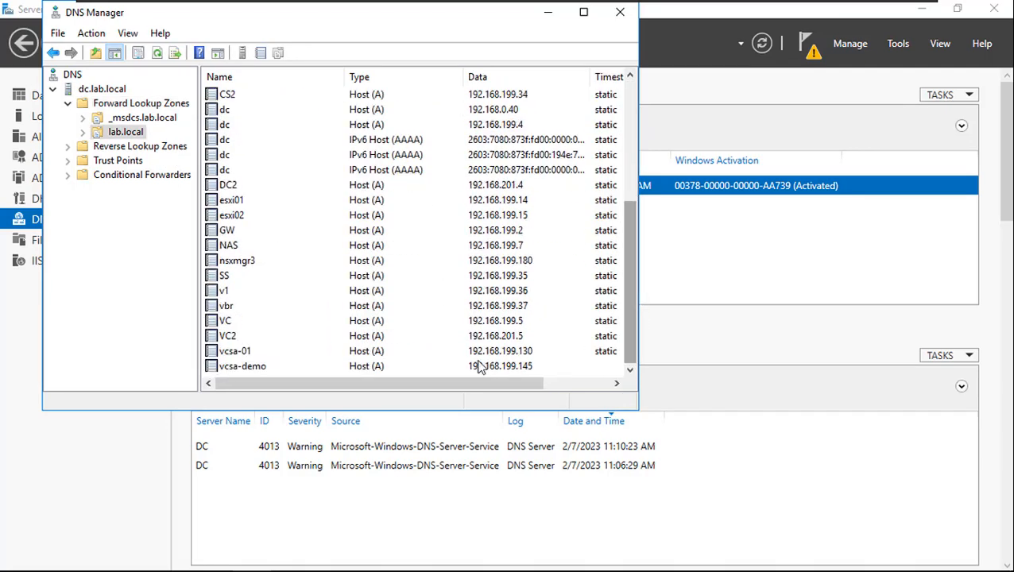
click(415, 367)
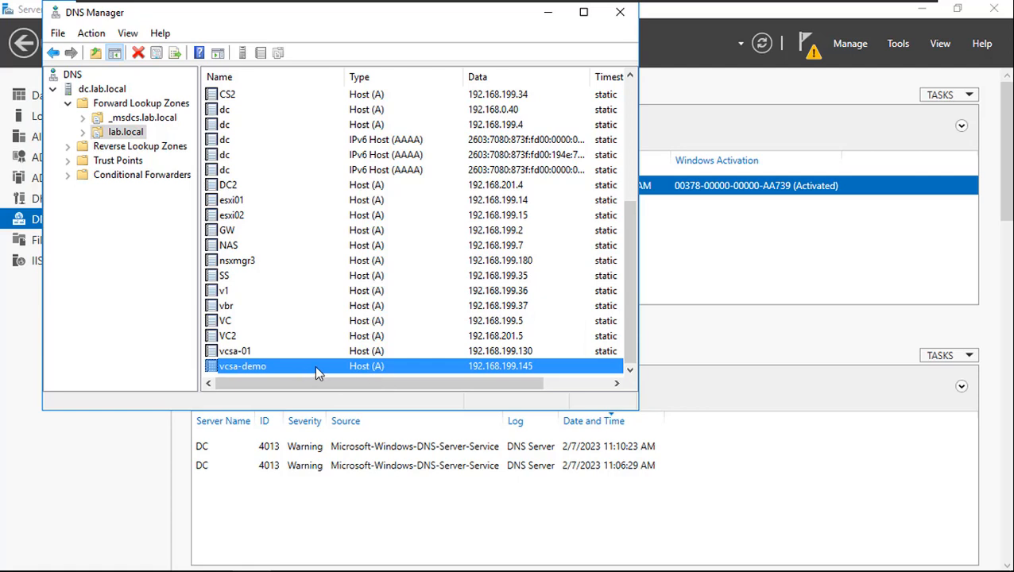
click(68, 150)
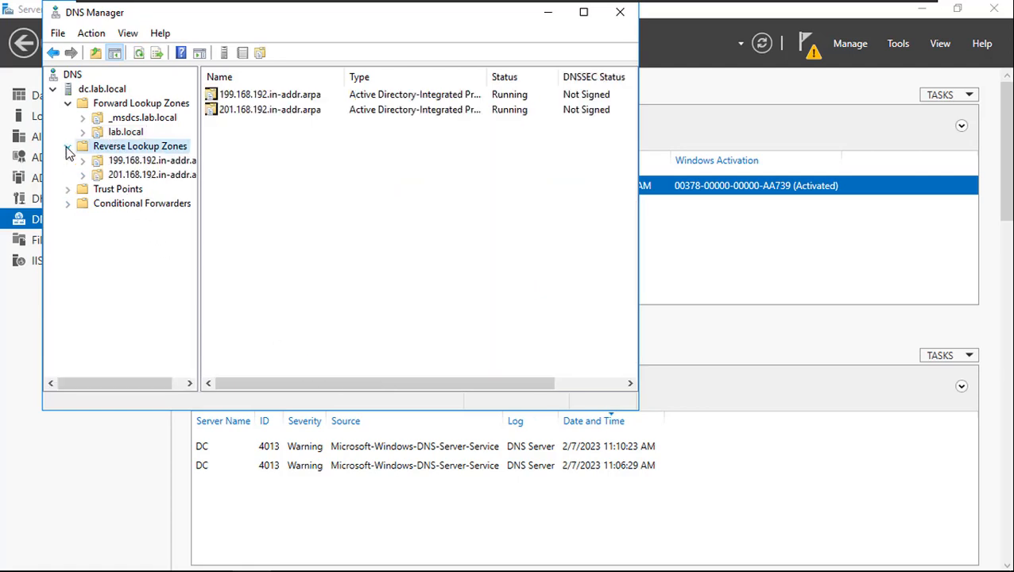
click(162, 165)
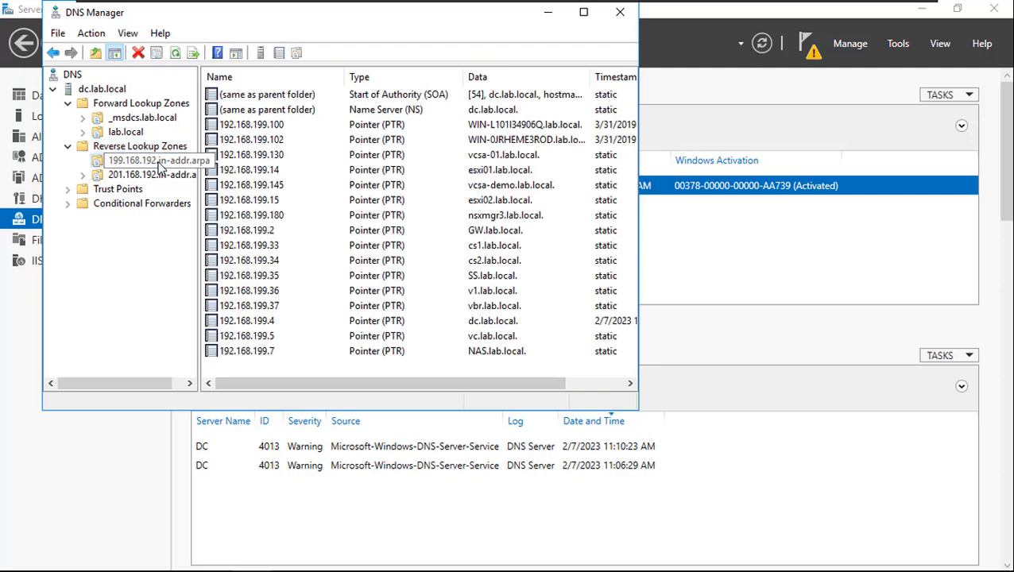
click(364, 188)
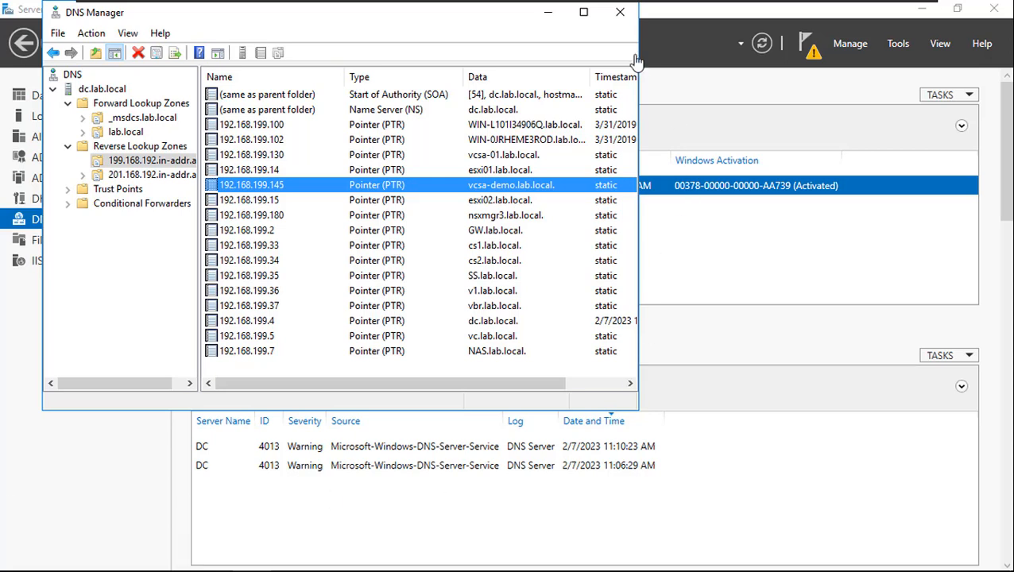
Minimize DNS Manager and Server Manager, and mount VMware-VCSA-all-8.0.0-20519528.iso from the desktop
click(553, 16)
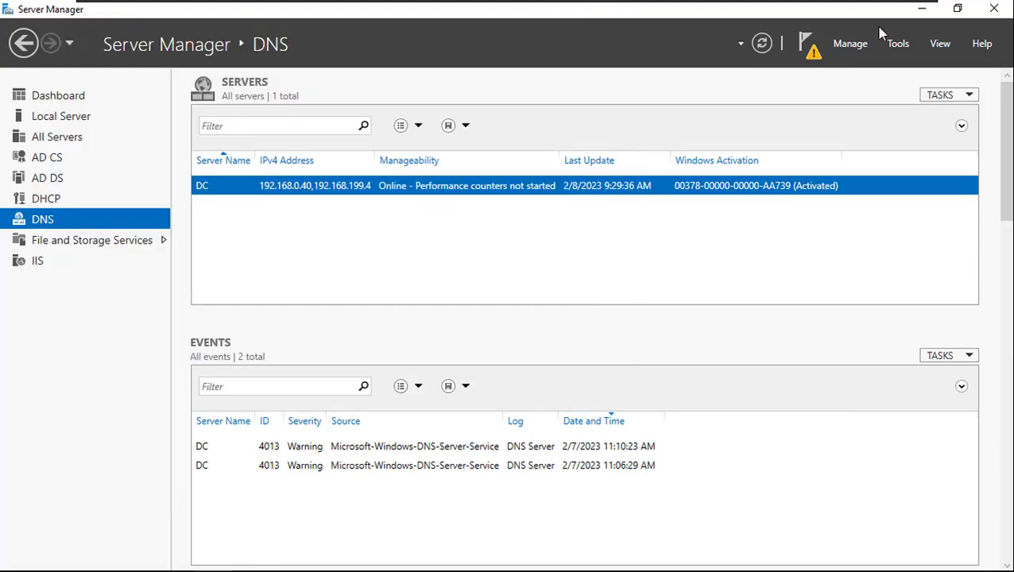
click(924, 13)
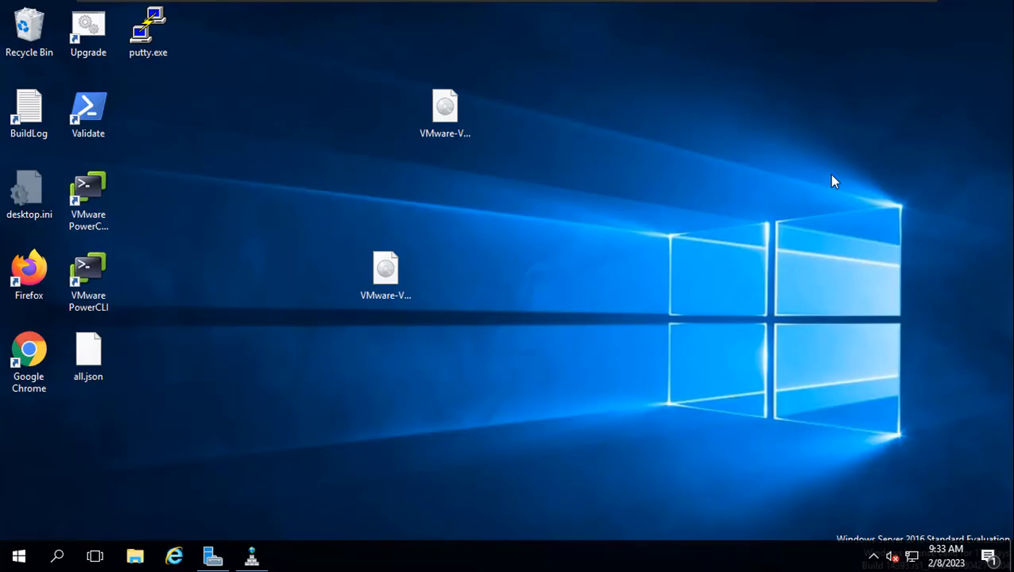
click(390, 272)
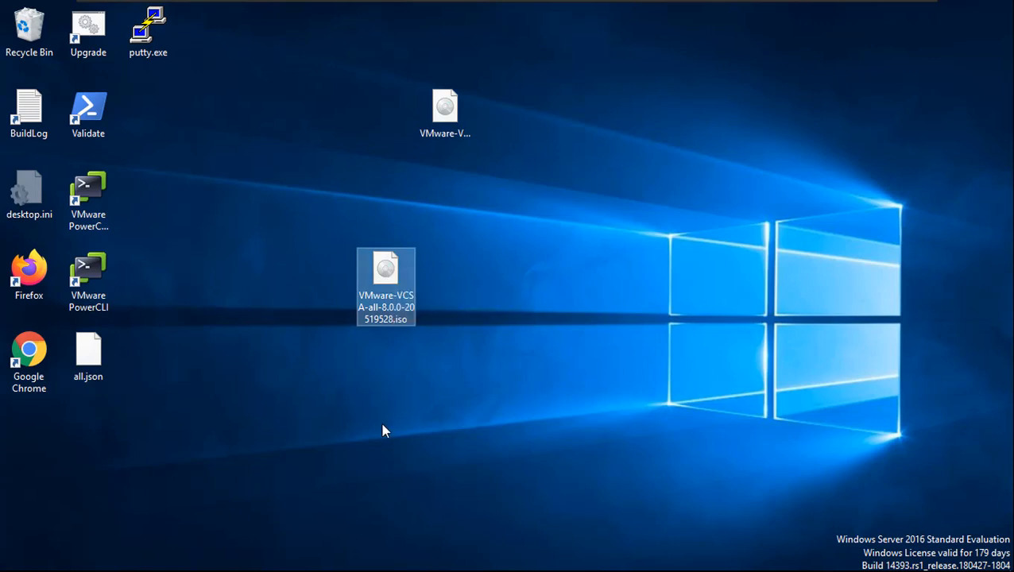
ctrl+click(390, 284)
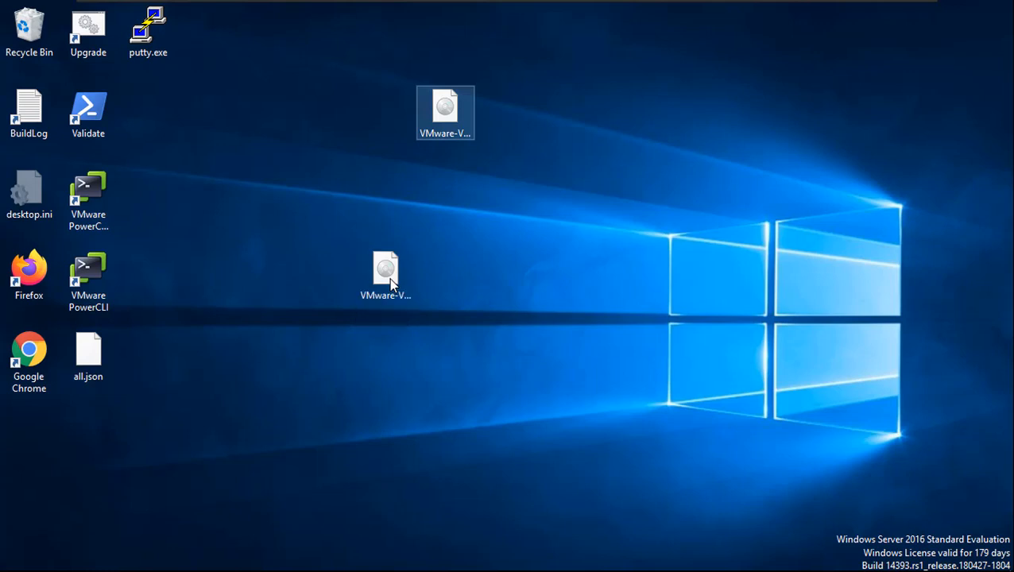
double_click(388, 278)
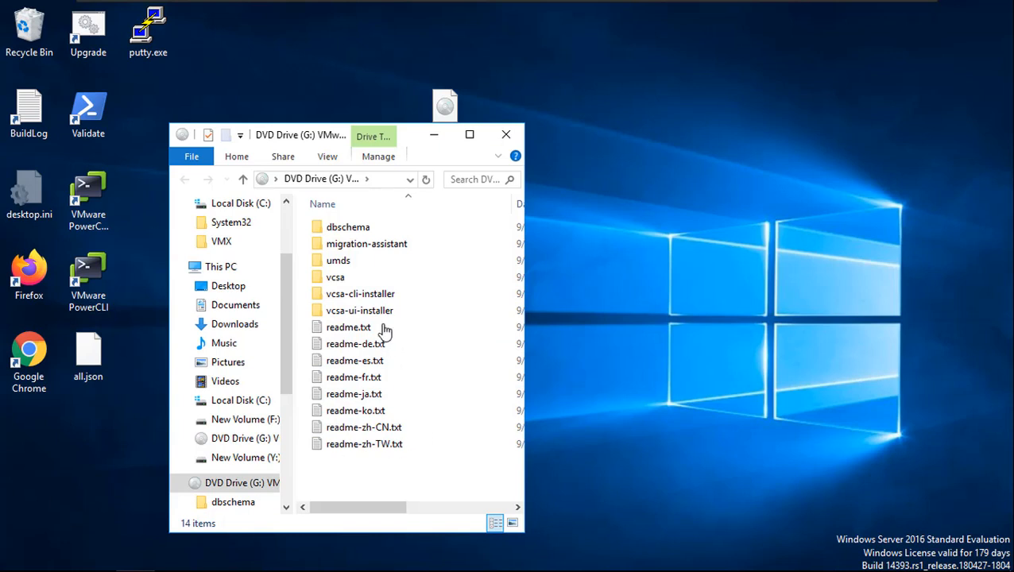
Run installer.exe from the win32 folder inside vcsa-ui-installer and maximize the vCenter Server Installer window
double_click(378, 311)
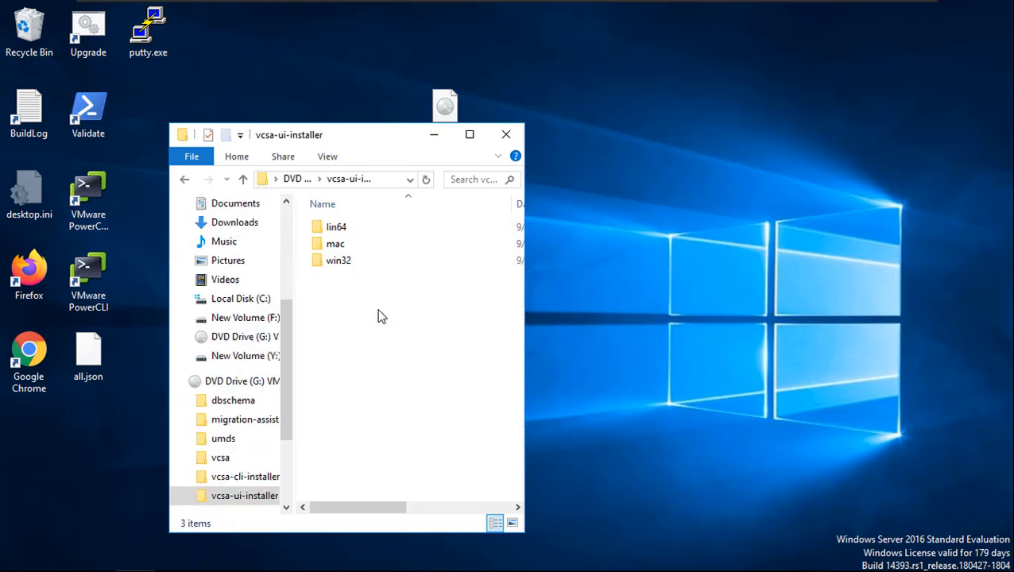
double_click(347, 266)
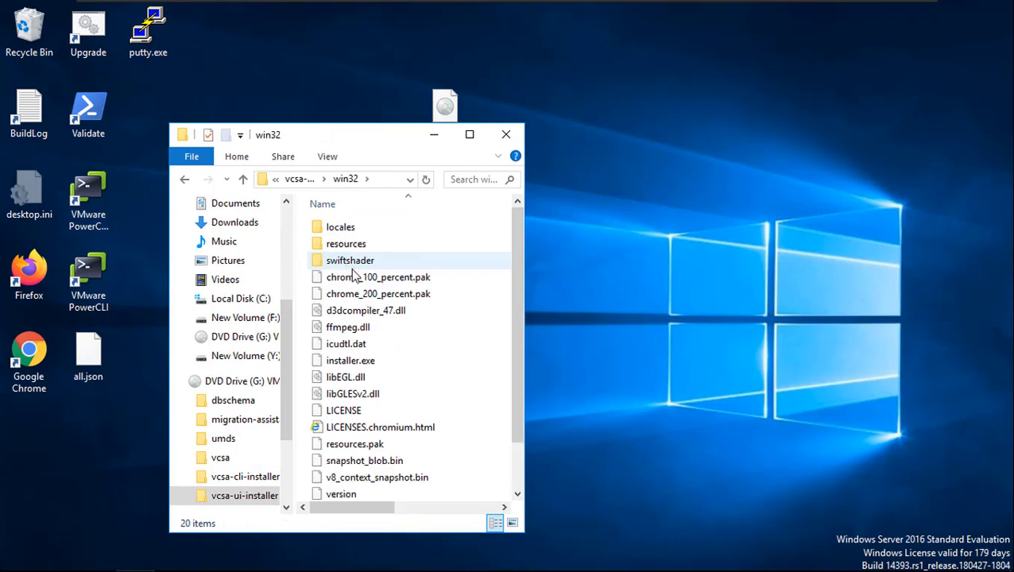
click(354, 366)
double_click(352, 364)
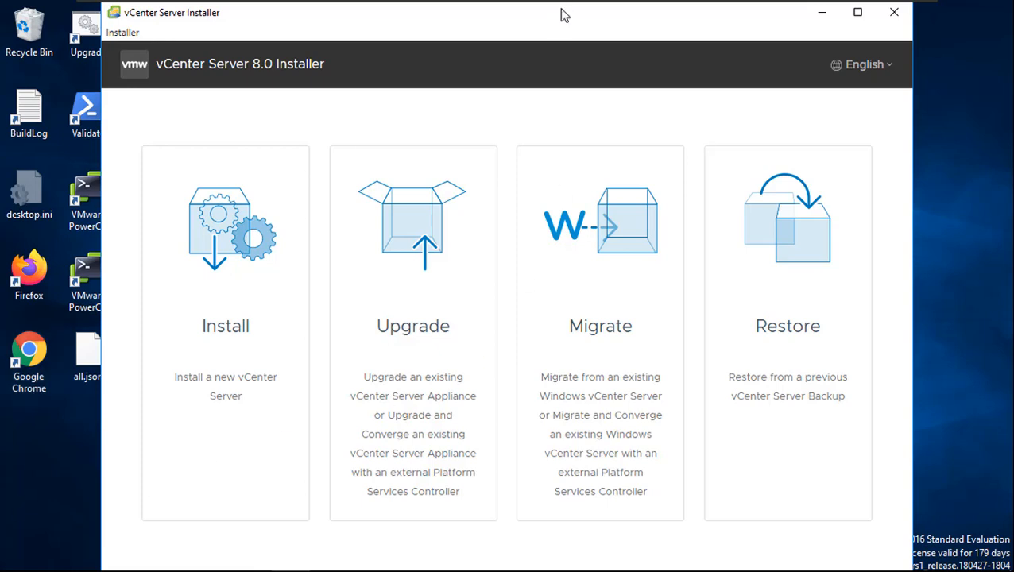
double_click(562, 11)
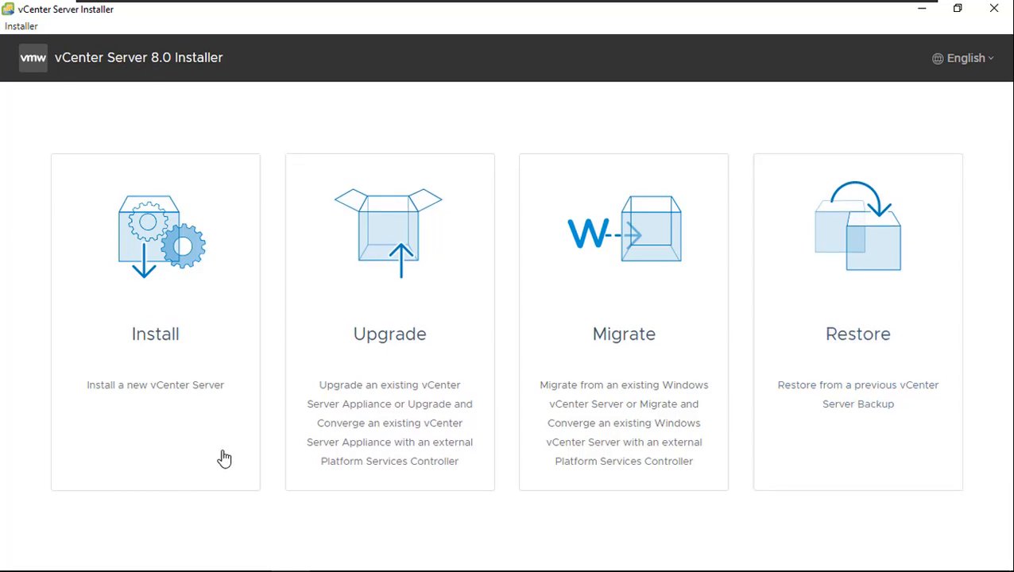
Start a new vCenter Server installation, pass the stage 1 introduction and accept the license agreement
click(204, 288)
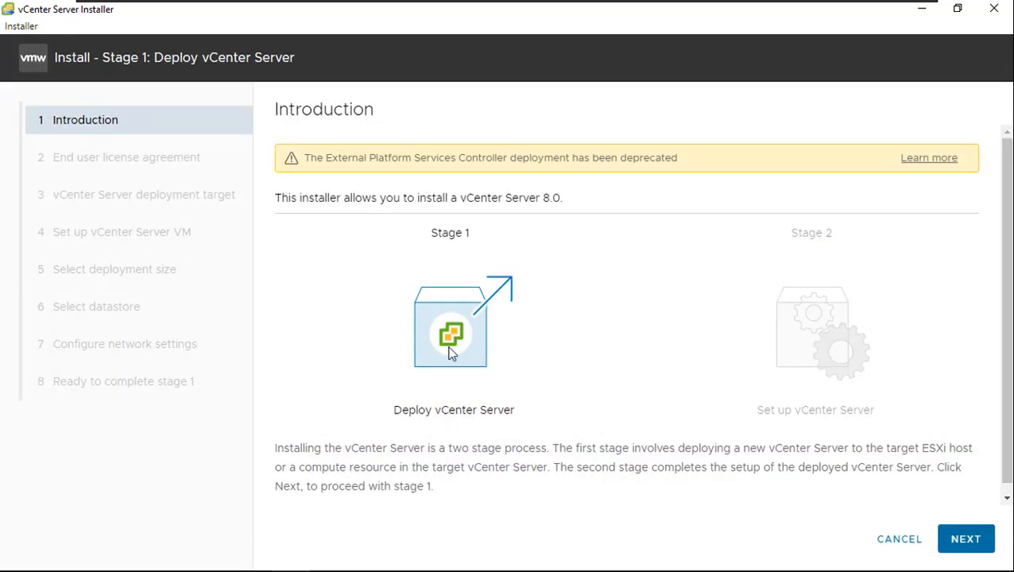
scroll(553, 339, down, 1)
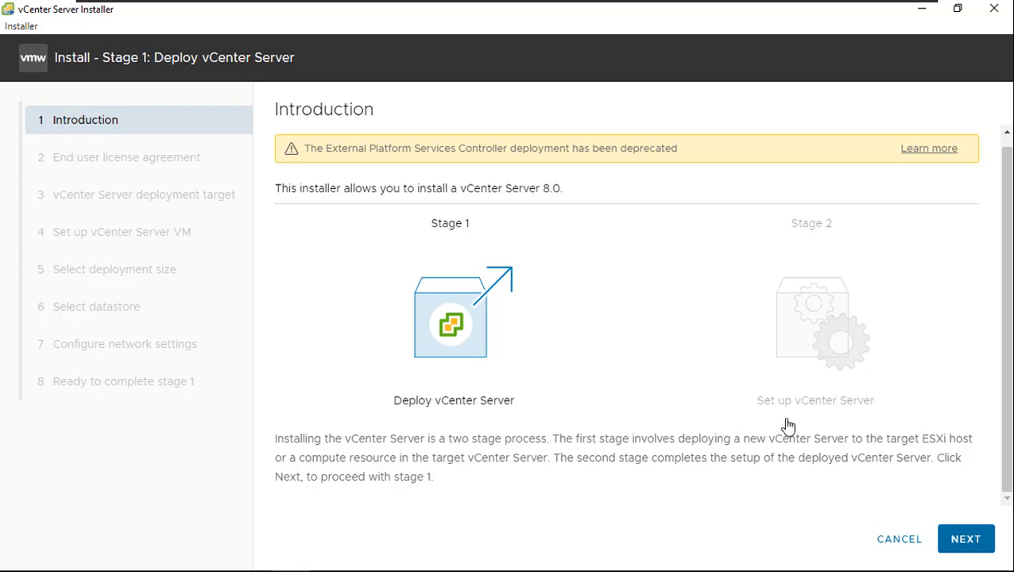
click(968, 547)
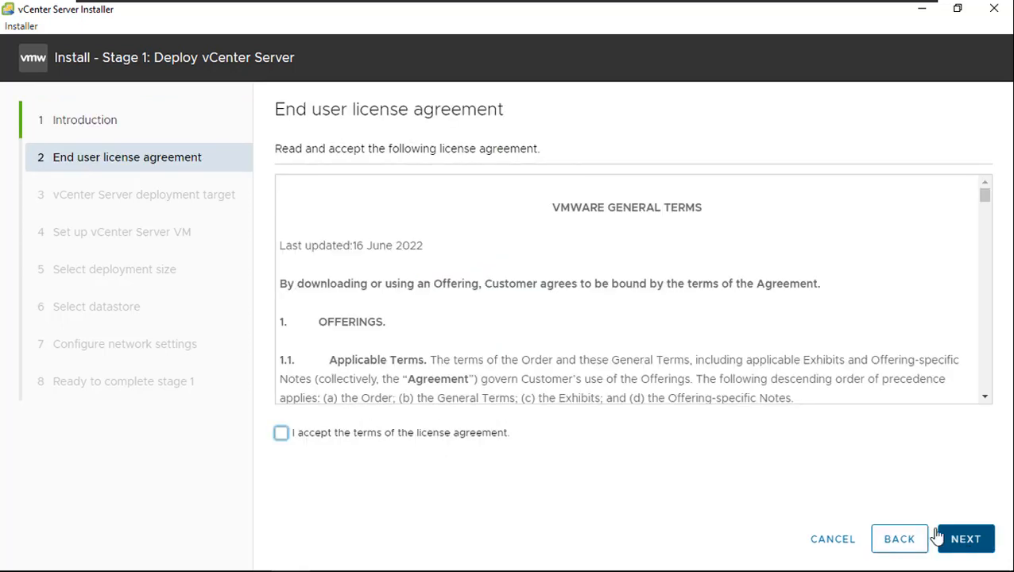
click(422, 434)
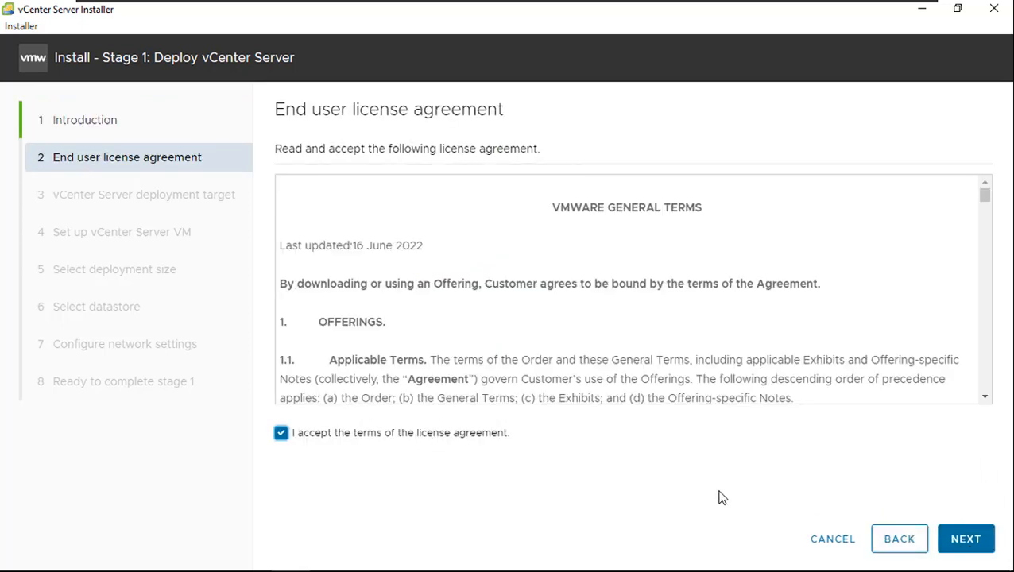
click(984, 547)
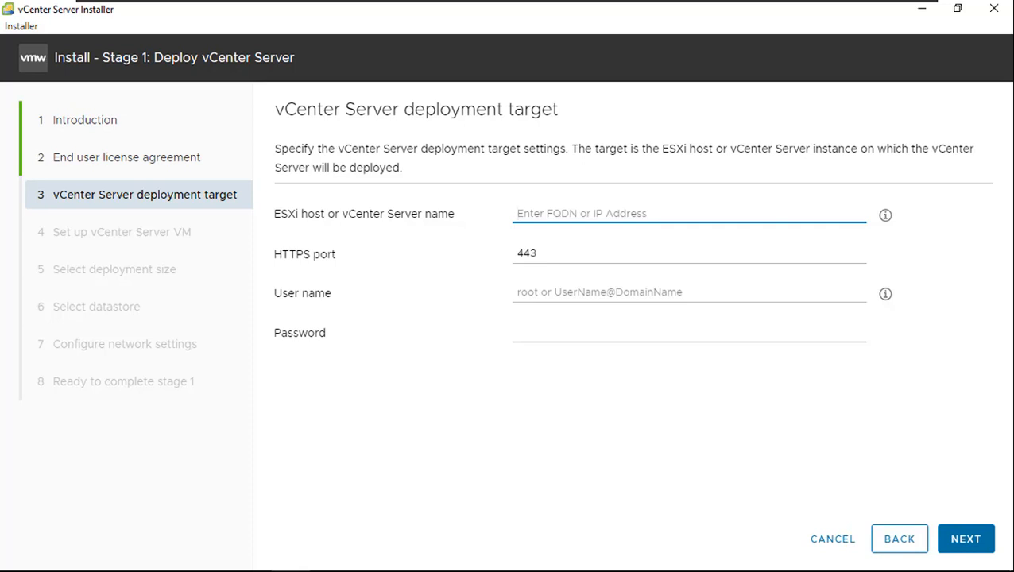
Set the deployment target to ESXi host 192.168.199.14 with user root, enter the host password and accept the certificate warning
text(192.168.199.14)
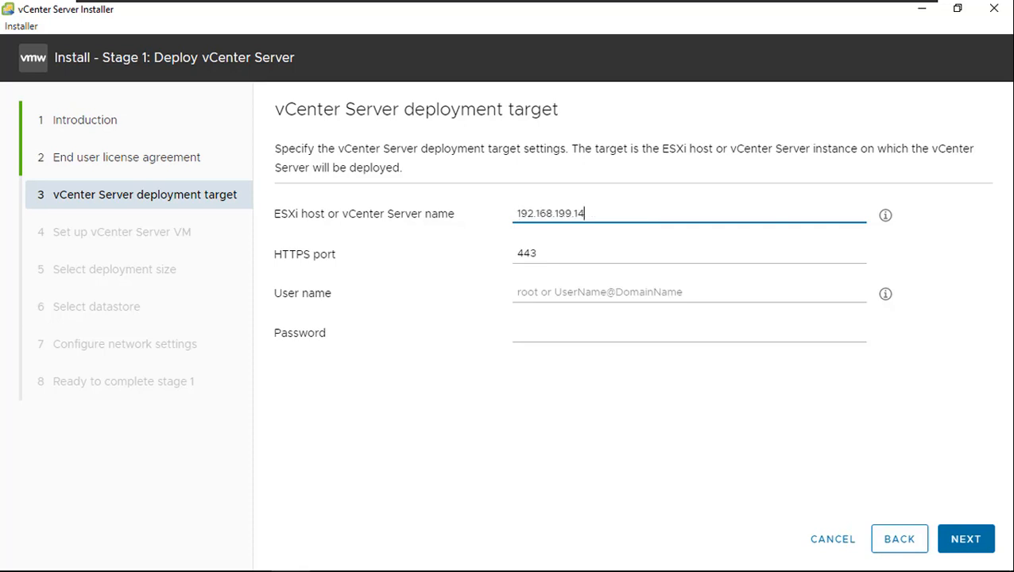
click(548, 288)
text(root)
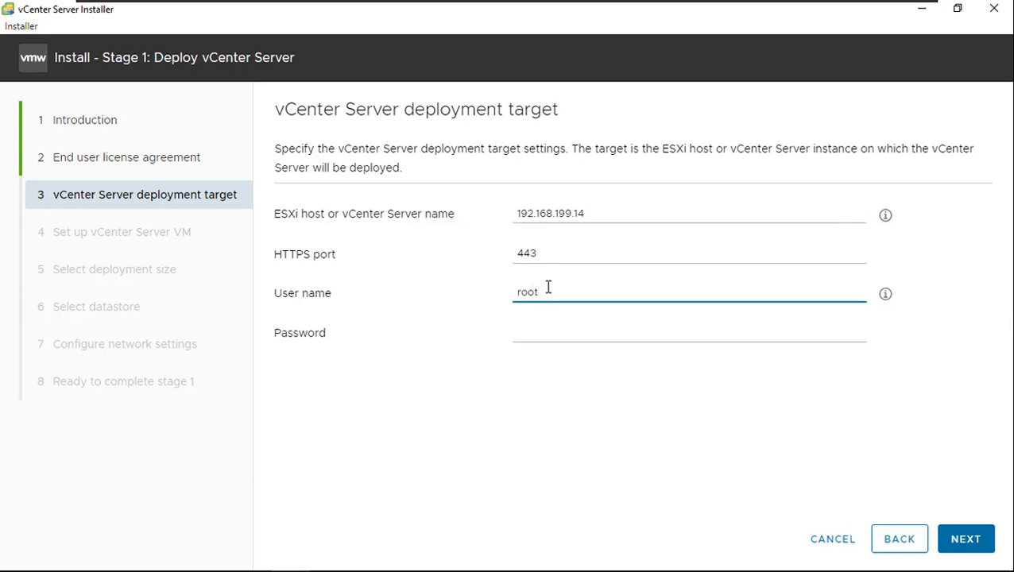
key(Tab)
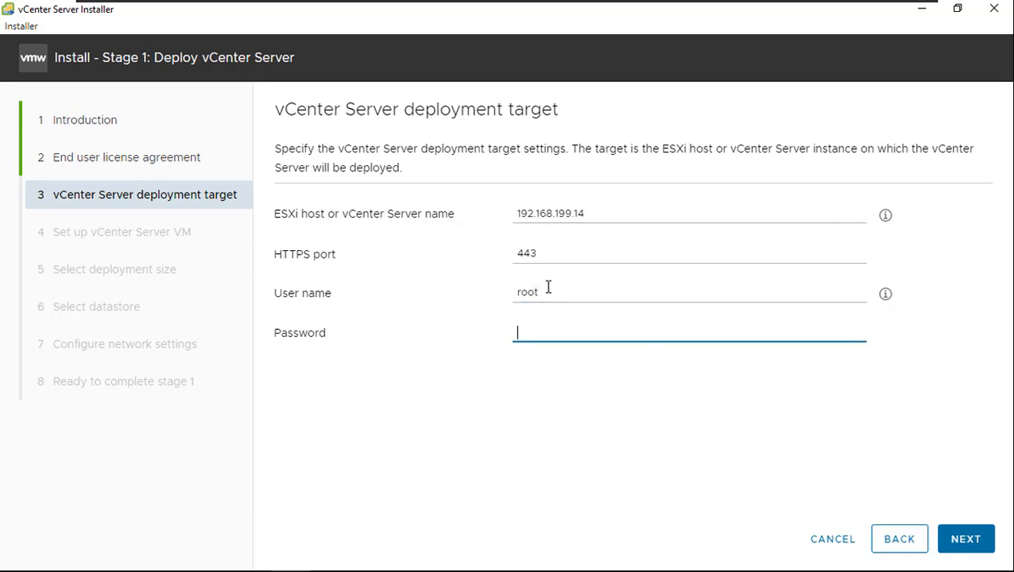
text(••••••••)
click(962, 550)
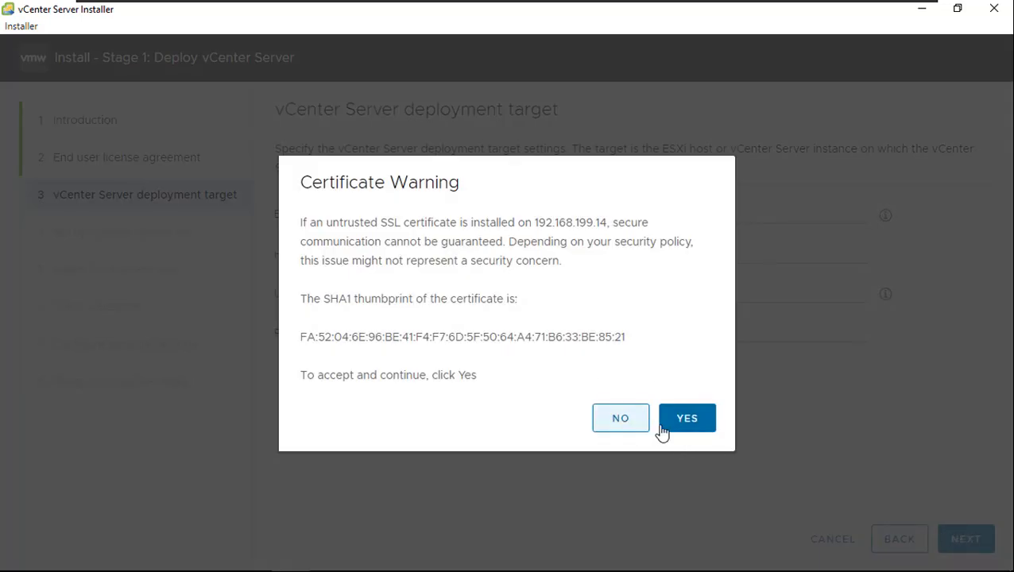
click(692, 426)
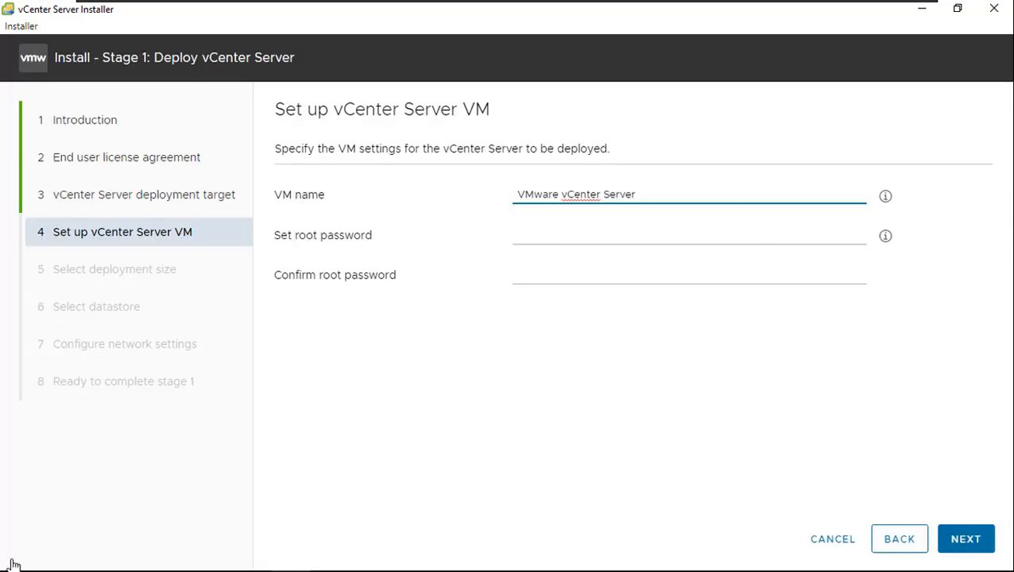
Name the vCenter Server VM vcsa-demo, enter and confirm its root password, and continue to the deployment size
drag(686, 191, 492, 216)
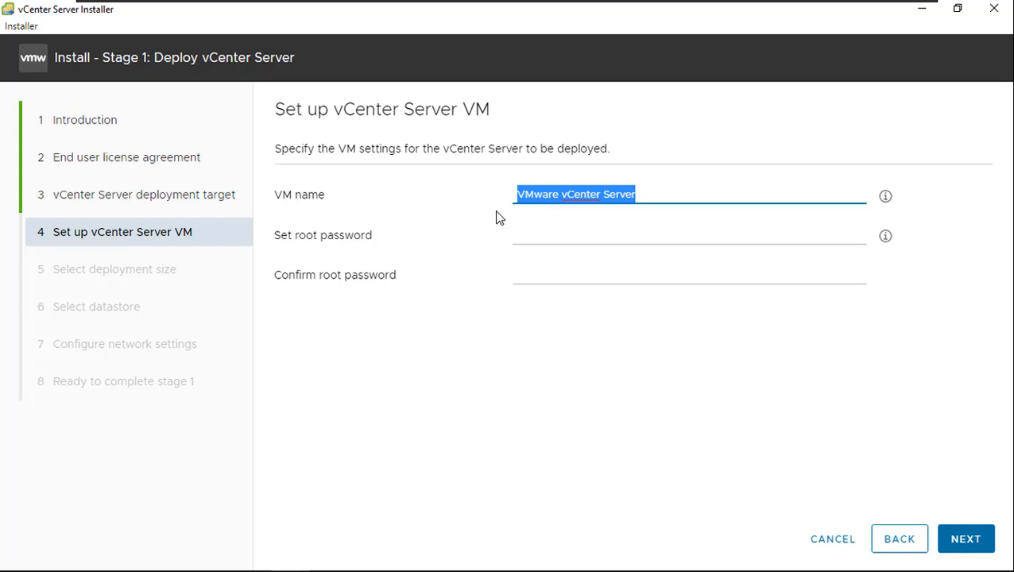
text(vcsa-de)
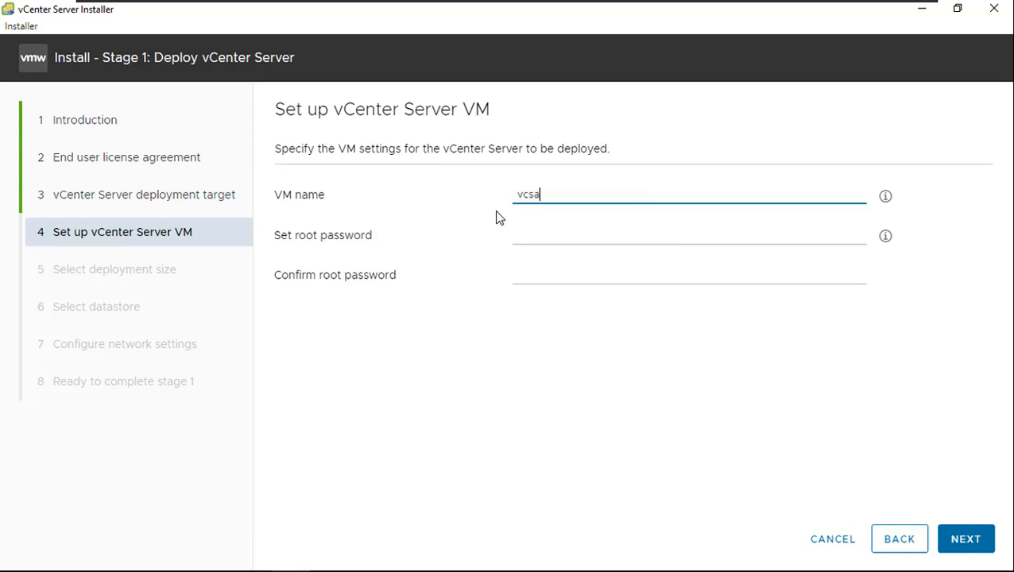
text(mo)
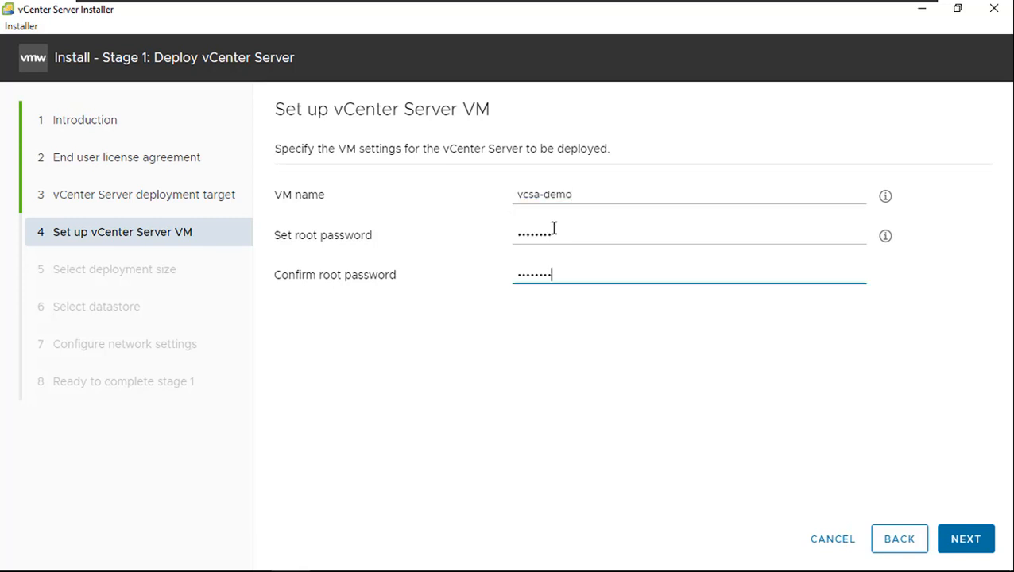
click(975, 546)
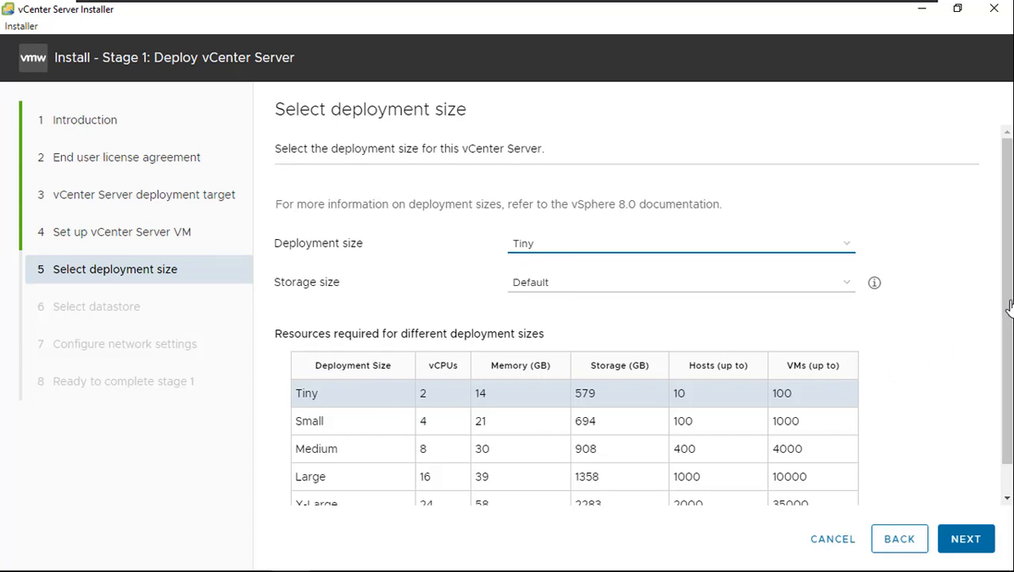
Review the host and VM limits in the deployment sizes table and continue with Tiny size and Default storage
scroll(1010, 302, down, 1)
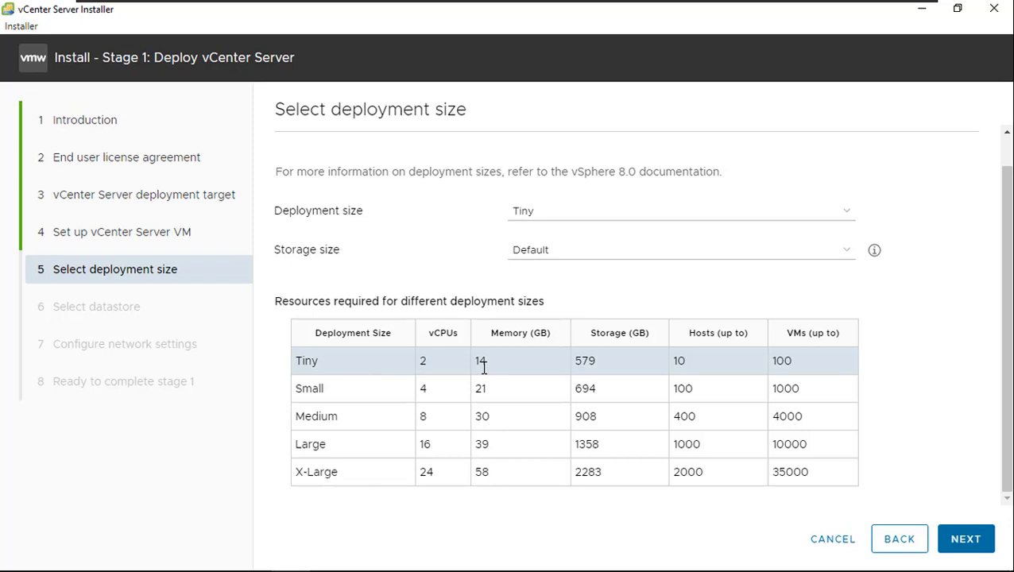
drag(291, 359, 340, 362)
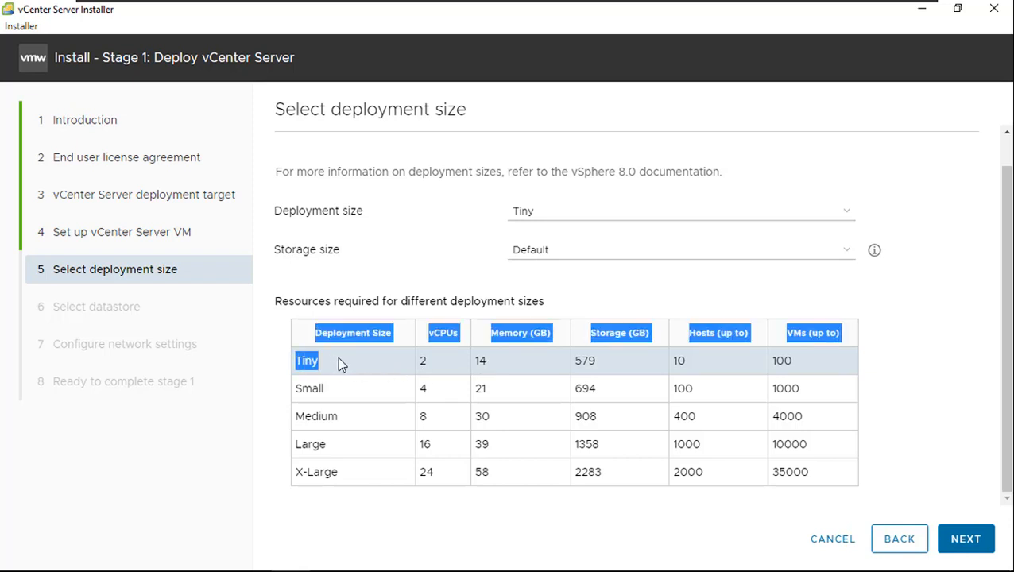
click(464, 365)
drag(672, 362, 811, 370)
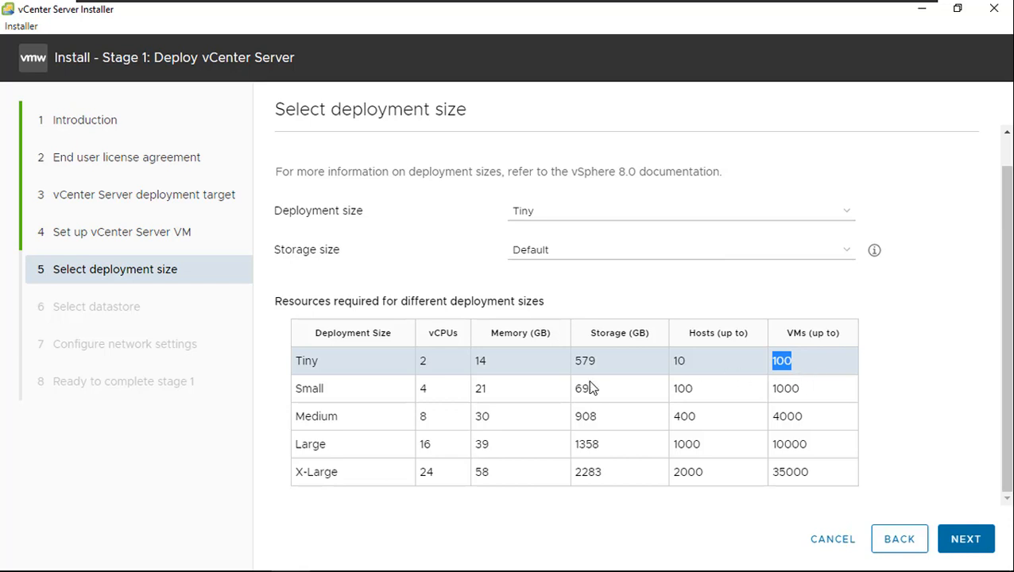
drag(686, 362, 670, 363)
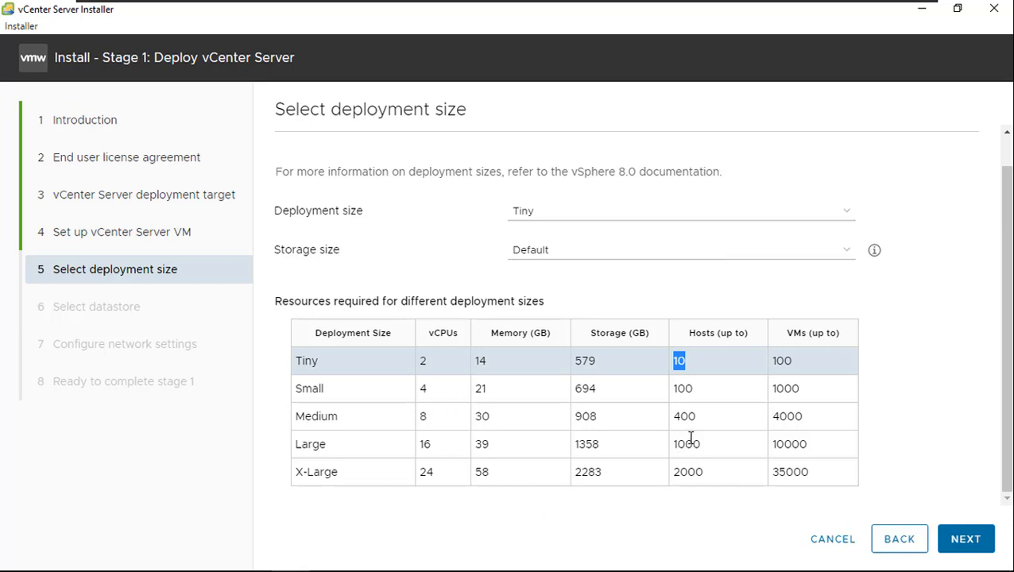
drag(698, 419, 661, 418)
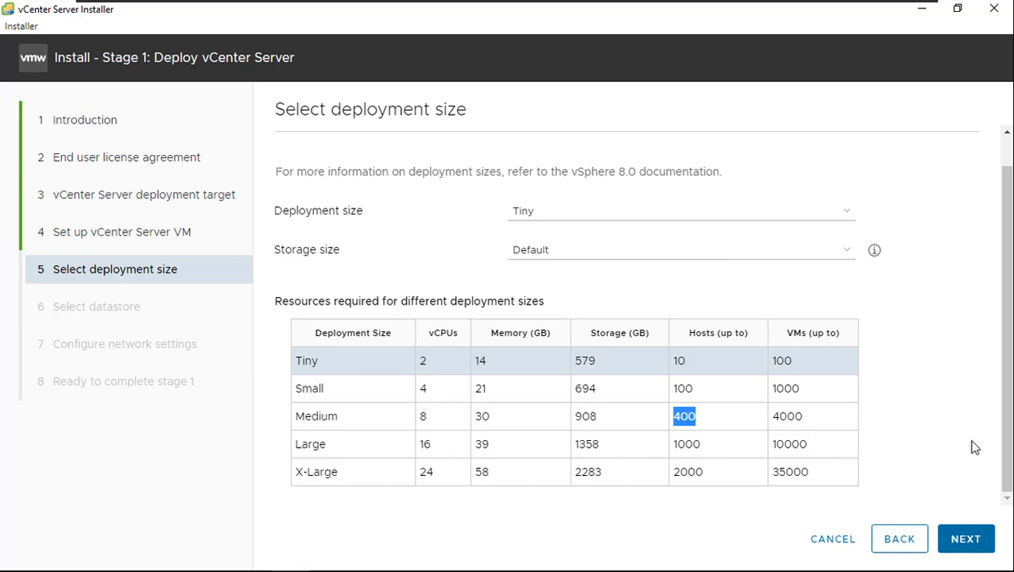
click(971, 541)
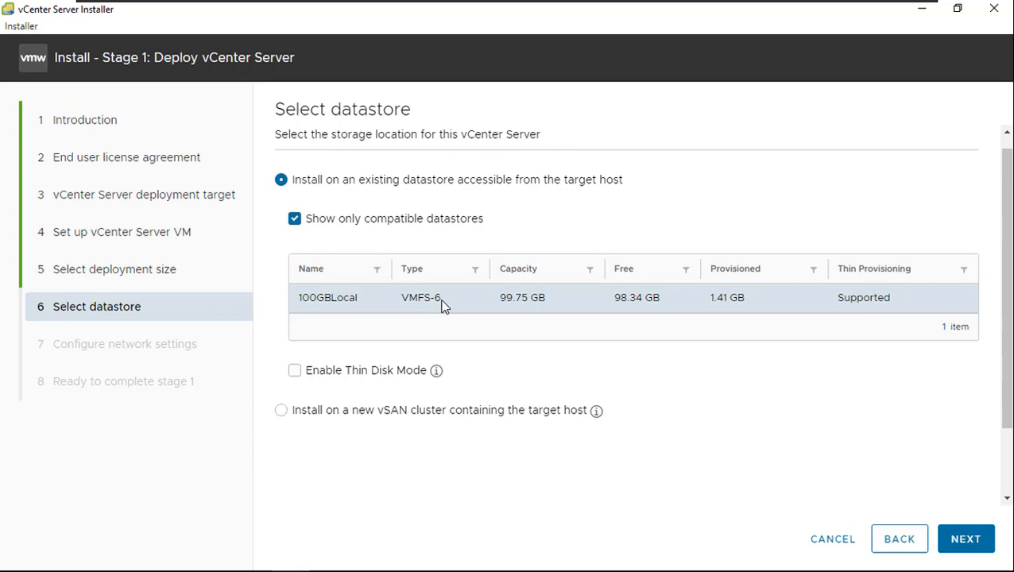
Enable Thin Disk Mode for the 100GBLocal datastore and continue to the network settings
click(295, 374)
mouse_move(438, 371)
click(964, 549)
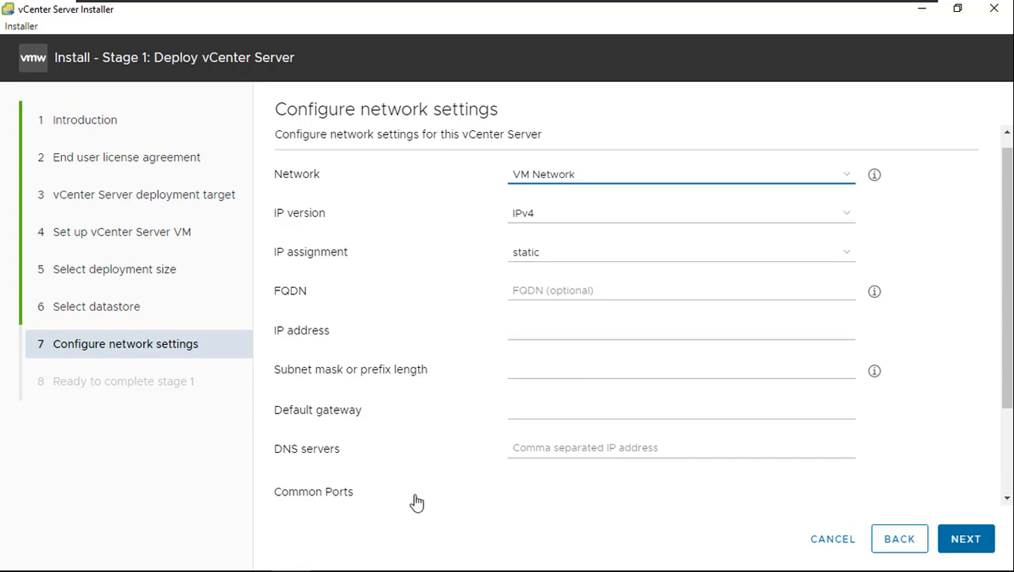
Set the appliance's FQDN to vcsa-demo.lab.local and its static IP address to 192.168.199.145
click(591, 290)
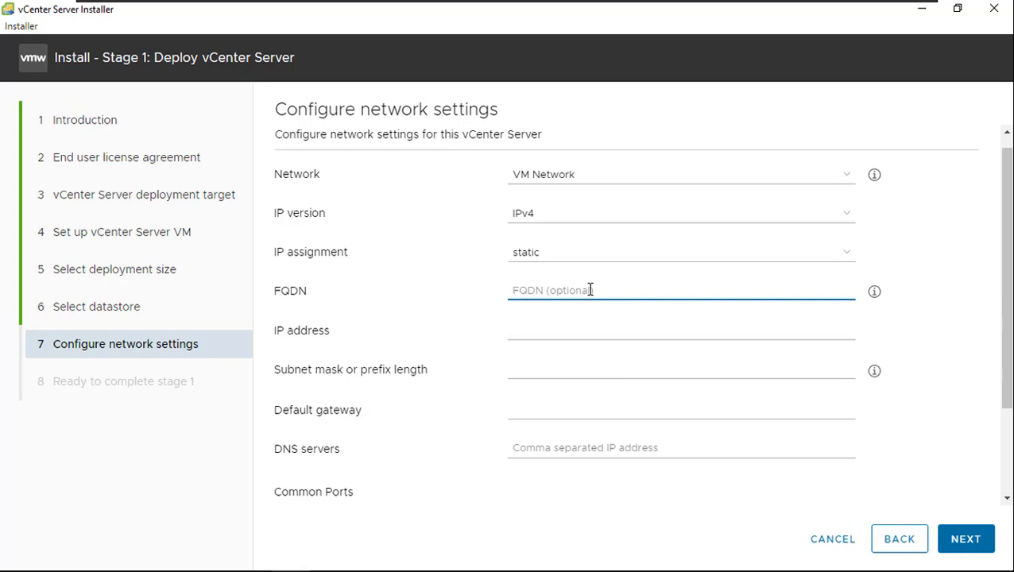
text(vcsa-)
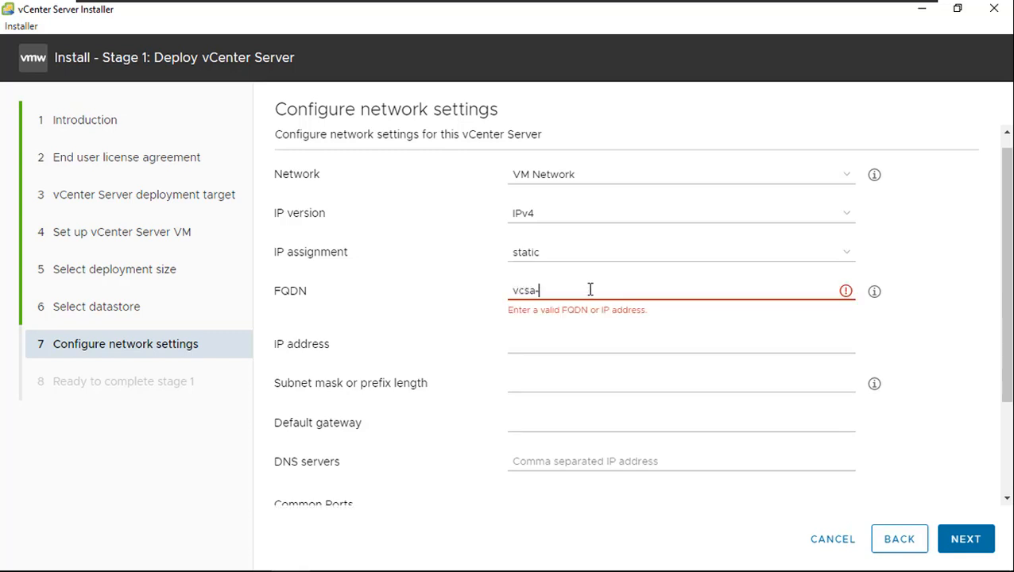
text(demo.lab.local)
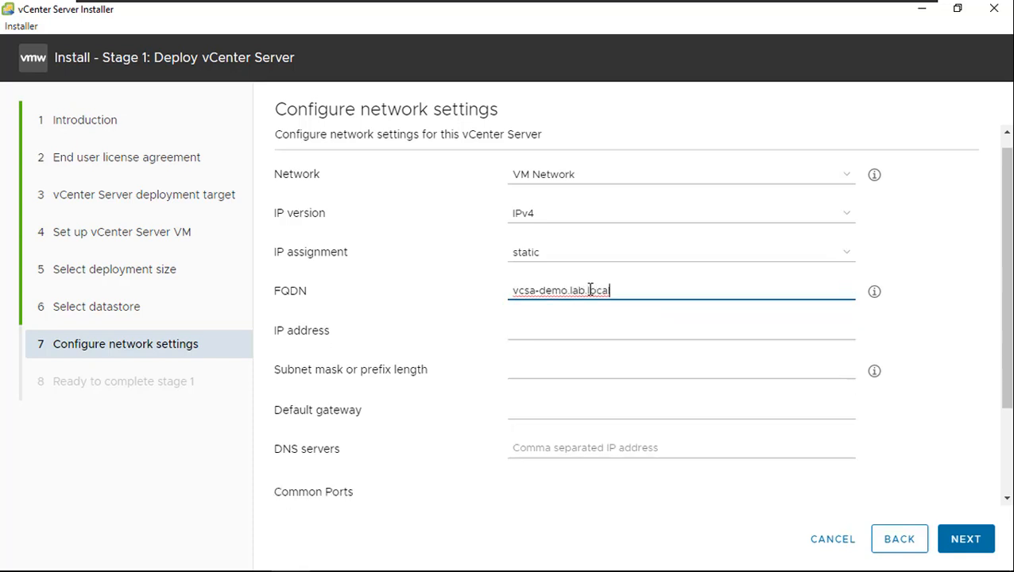
click(563, 333)
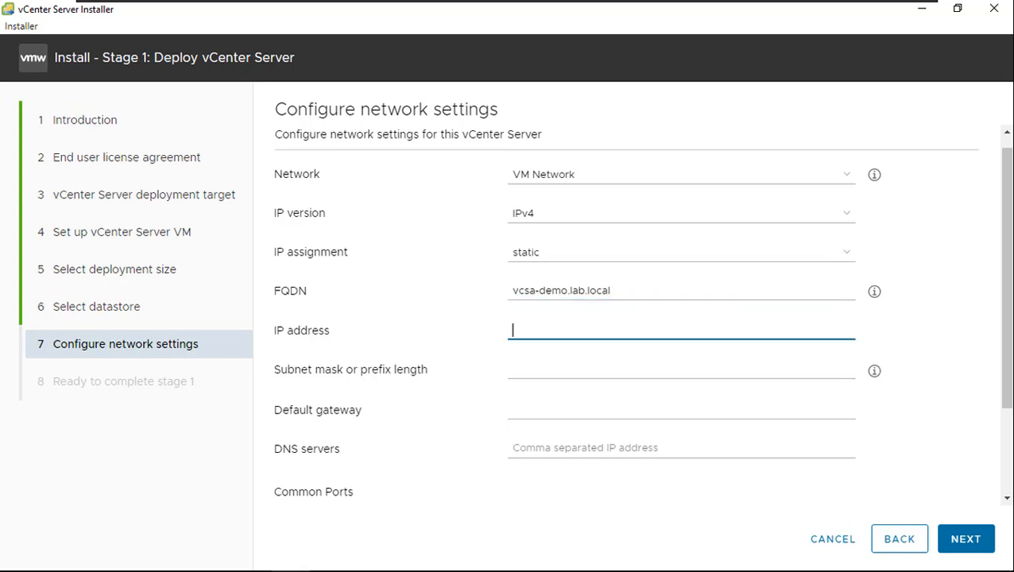
text(192.168.199.145)
drag(593, 329, 512, 333)
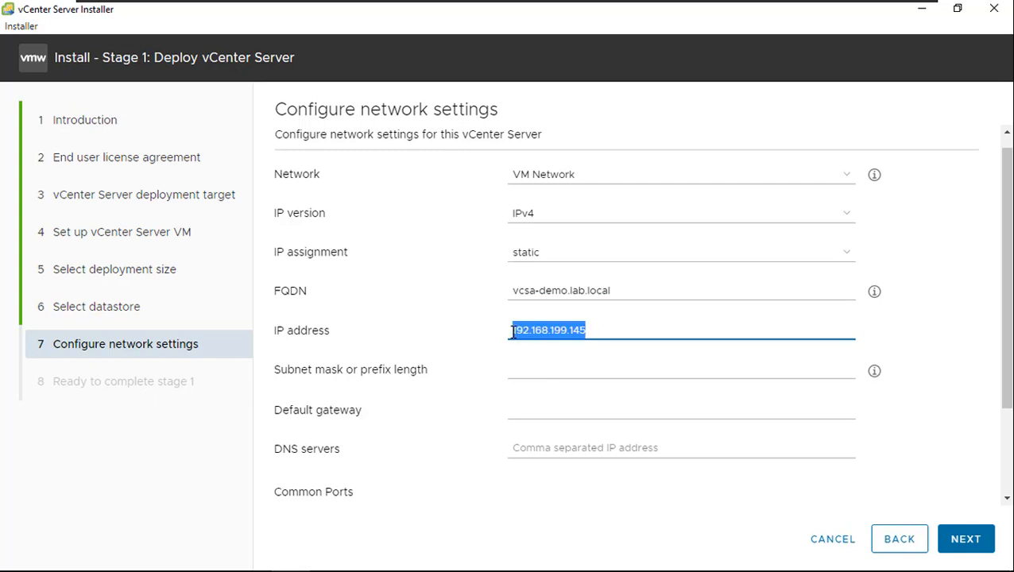
Set subnet mask 255.255.255.0, default gateway 192.168.199.2 and DNS server 192.168.199.4, and continue to the stage 1 summary
click(540, 370)
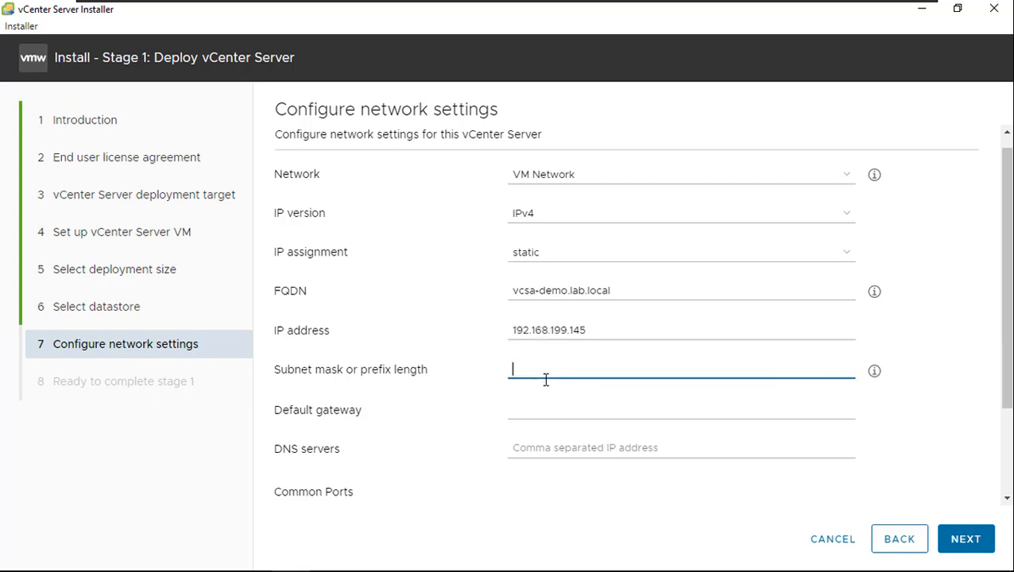
text(255.255)
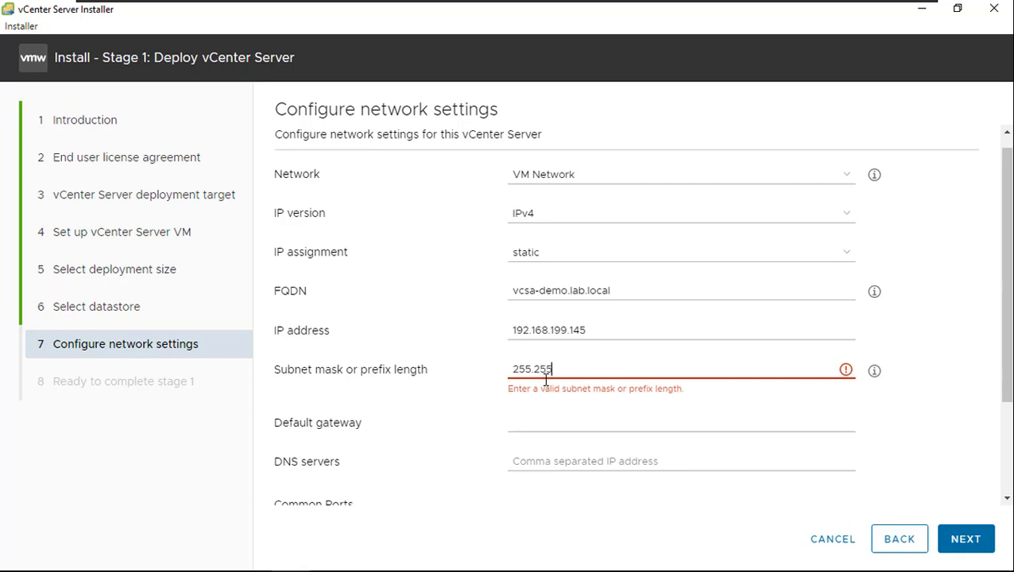
text(.255.0)
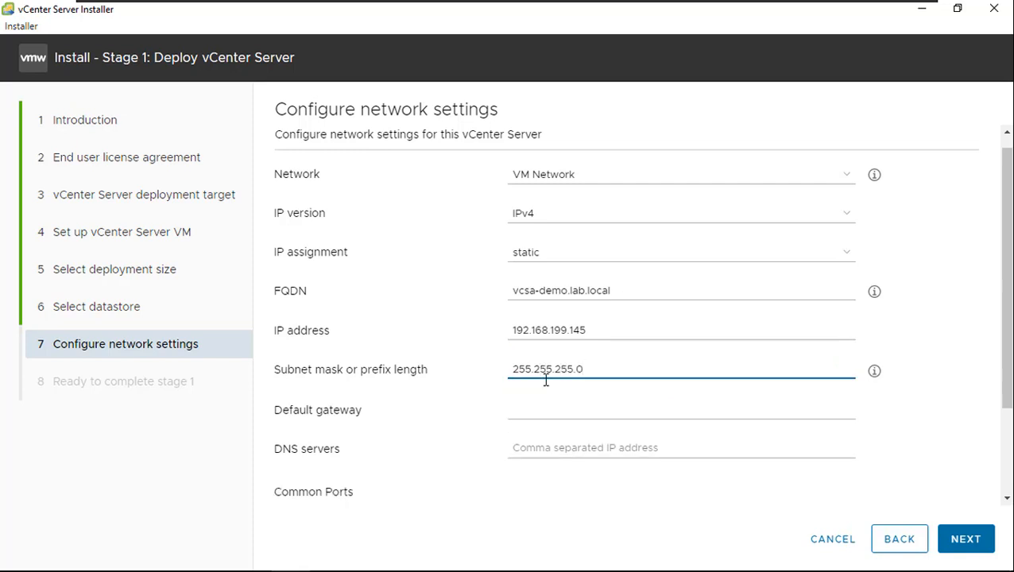
click(541, 412)
text(192.168.199.2)
key(Tab)
text(192.168.199.4)
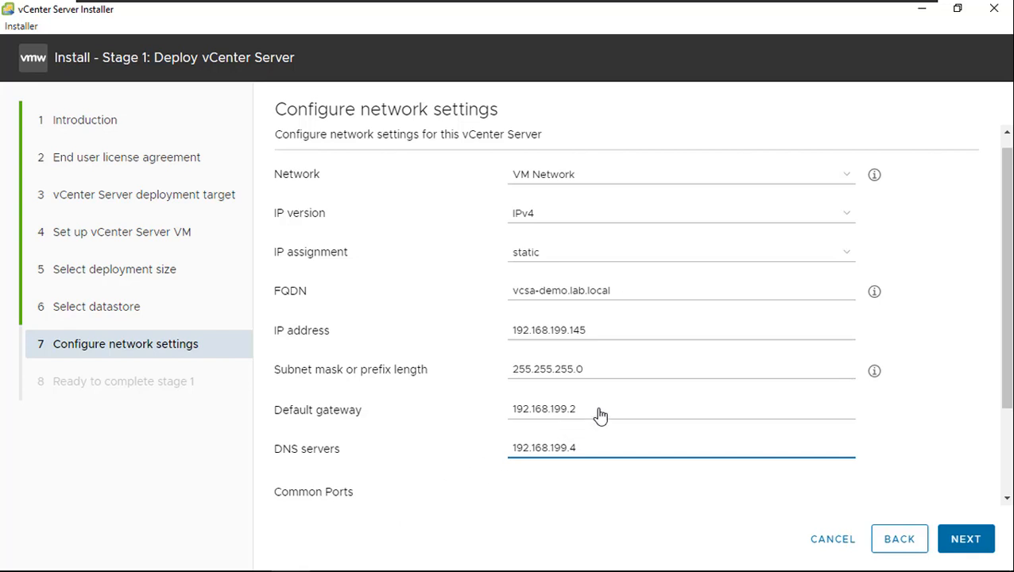
drag(588, 410, 510, 410)
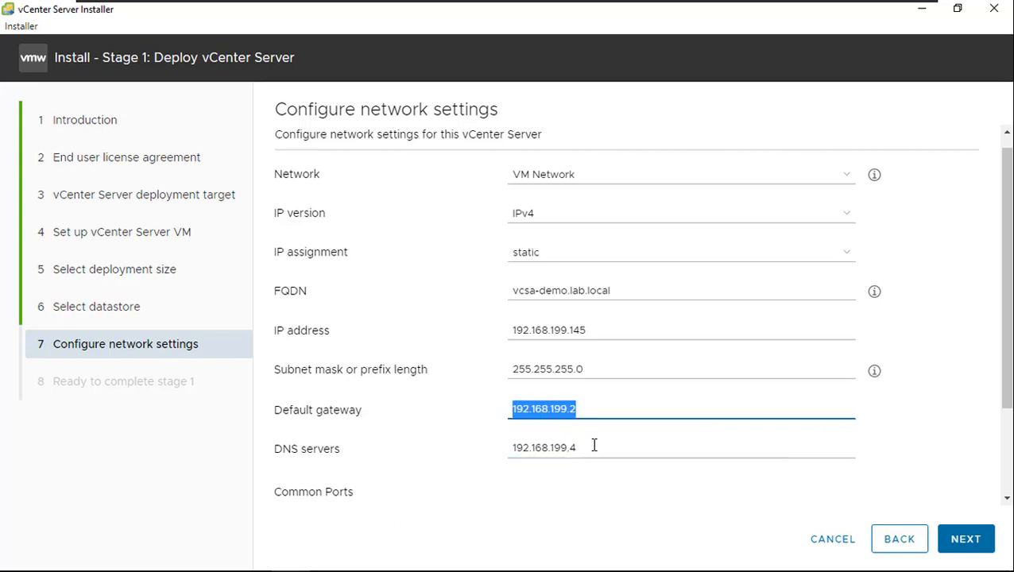
drag(595, 446, 487, 455)
drag(1007, 383, 1007, 466)
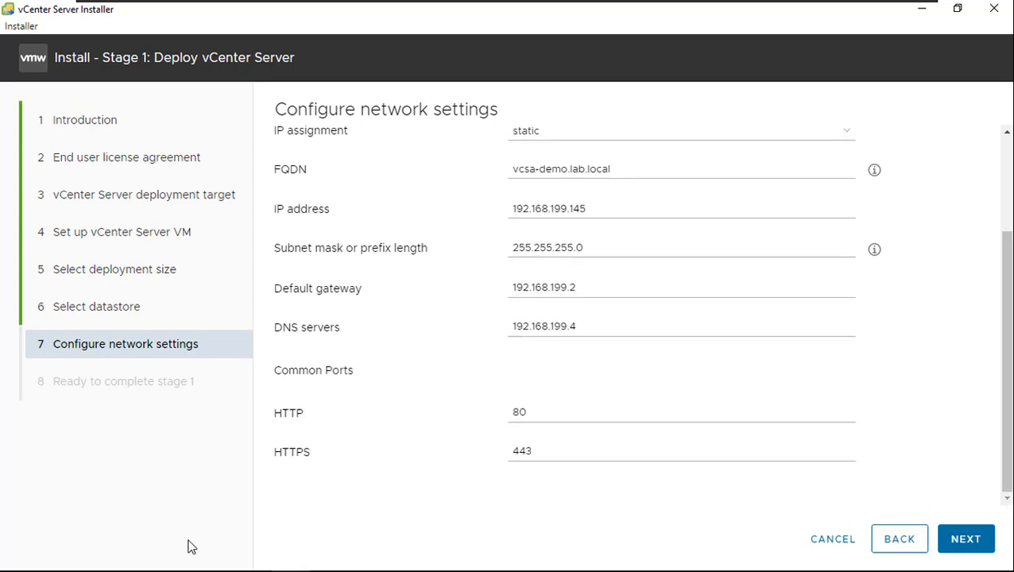
click(978, 541)
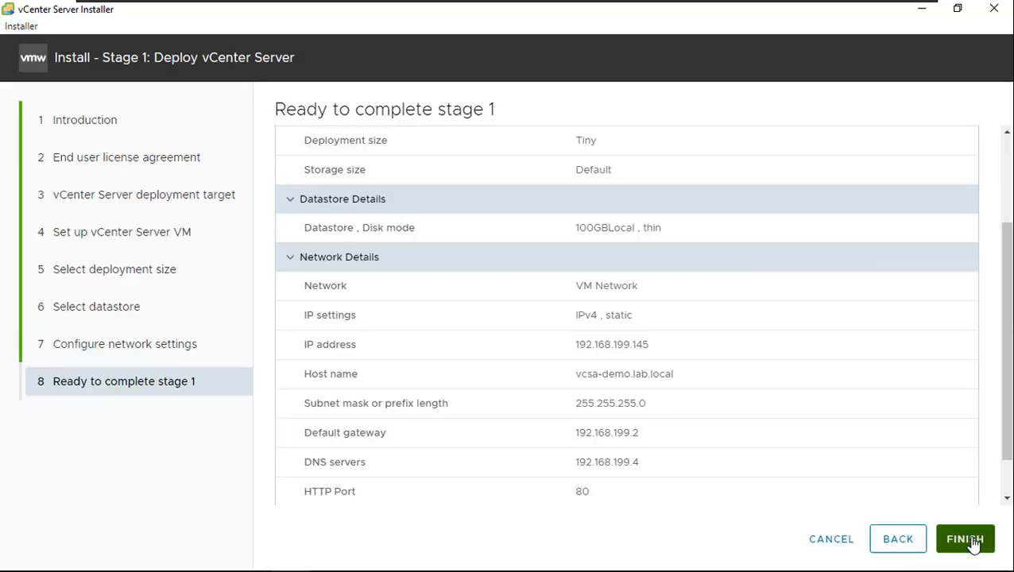
Review the deployment, datastore and network details in the stage 1 summary and start the vCenter Server deployment
drag(1008, 306, 1008, 231)
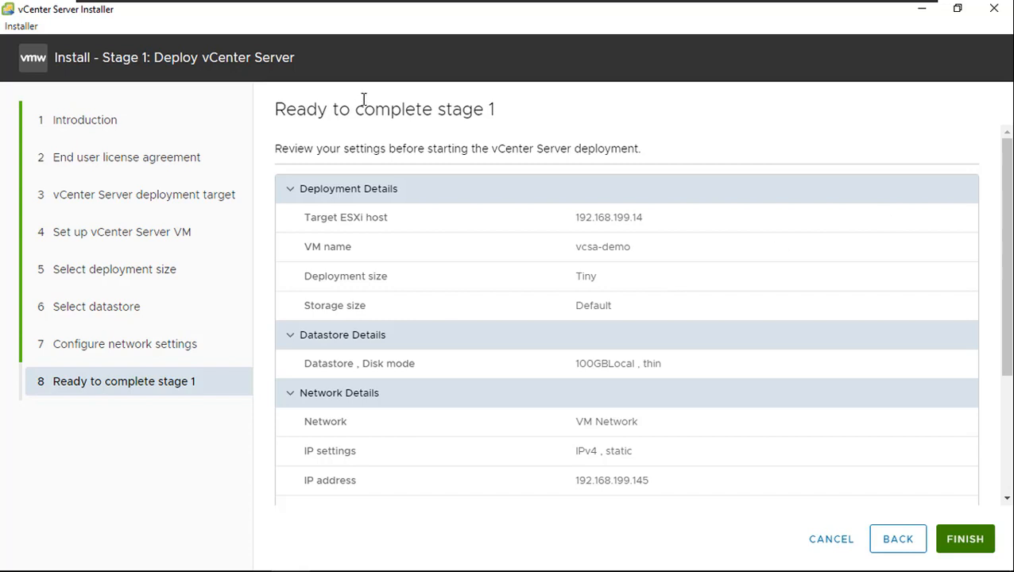
drag(294, 108, 483, 109)
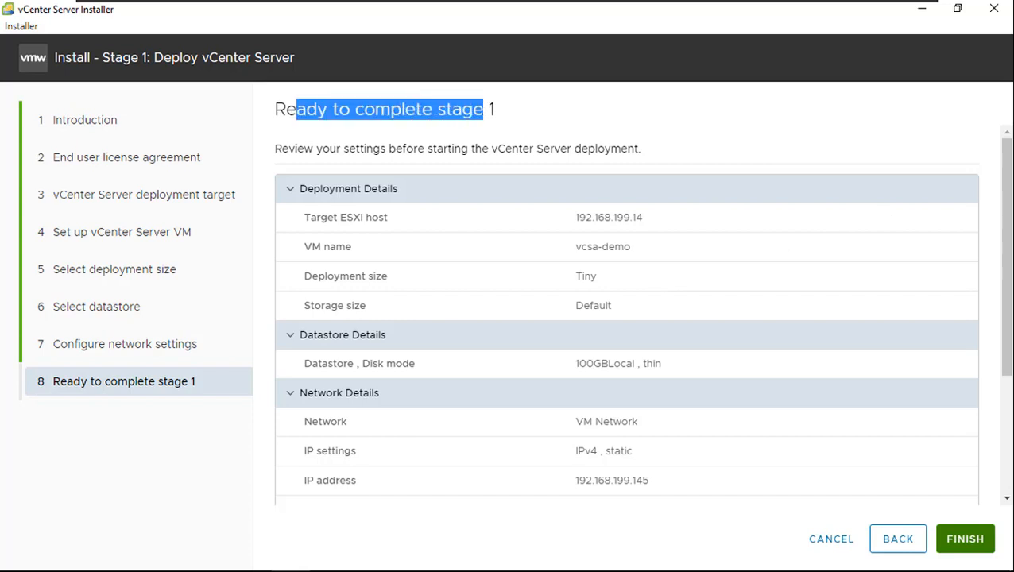
click(964, 539)
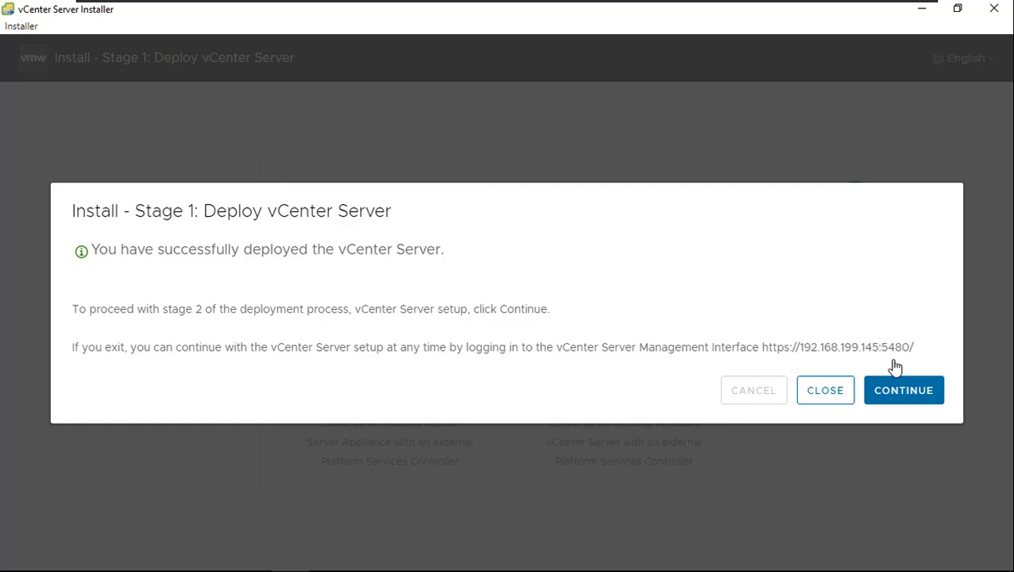
Proceed to stage 2 of the vCenter Server setup and pass its introduction page
click(901, 394)
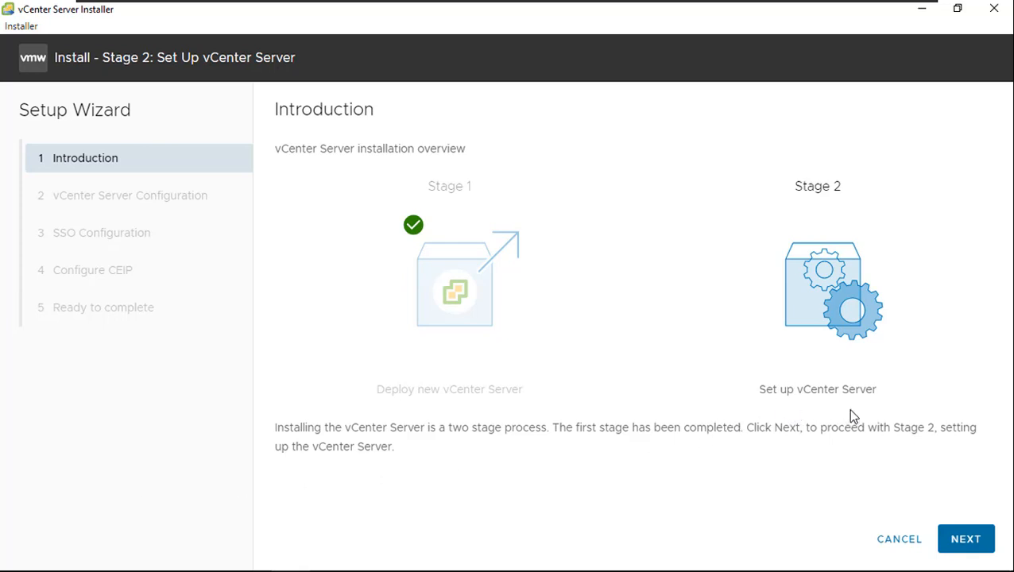
click(966, 541)
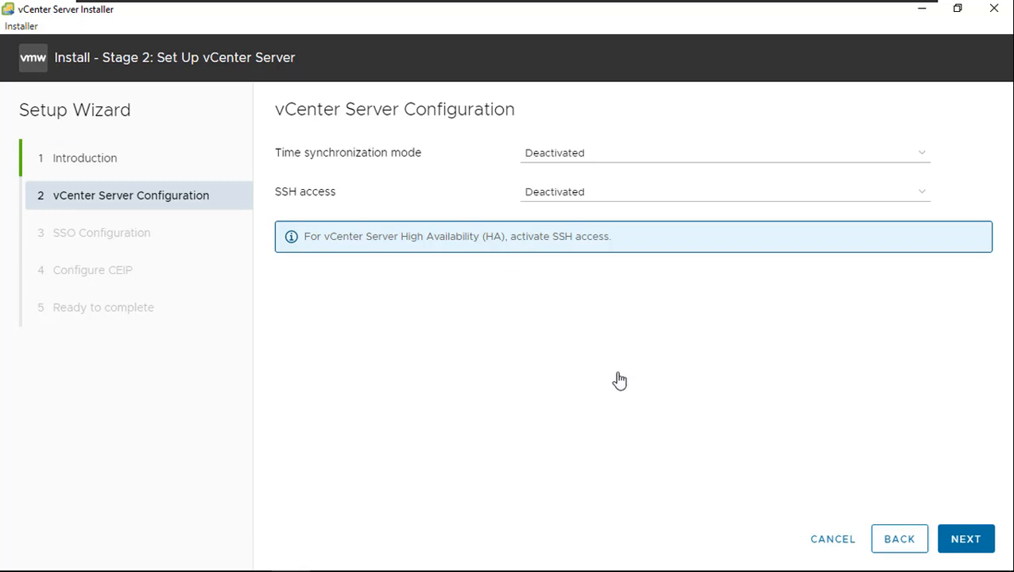
Set the vCenter Server's time synchronization mode to the NTP servers, using 192.168.199.4 as the NTP server
click(629, 159)
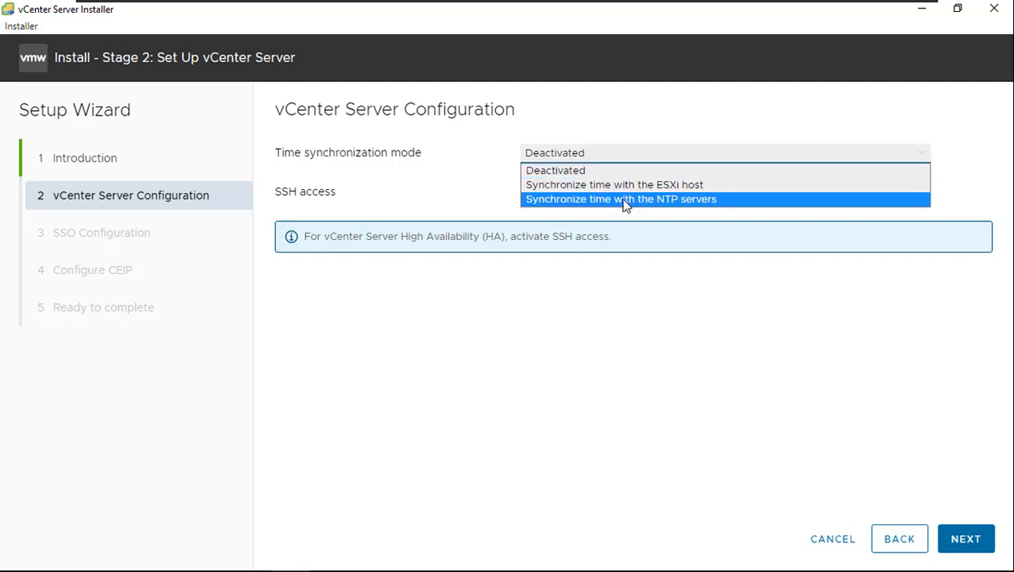
click(626, 201)
click(610, 200)
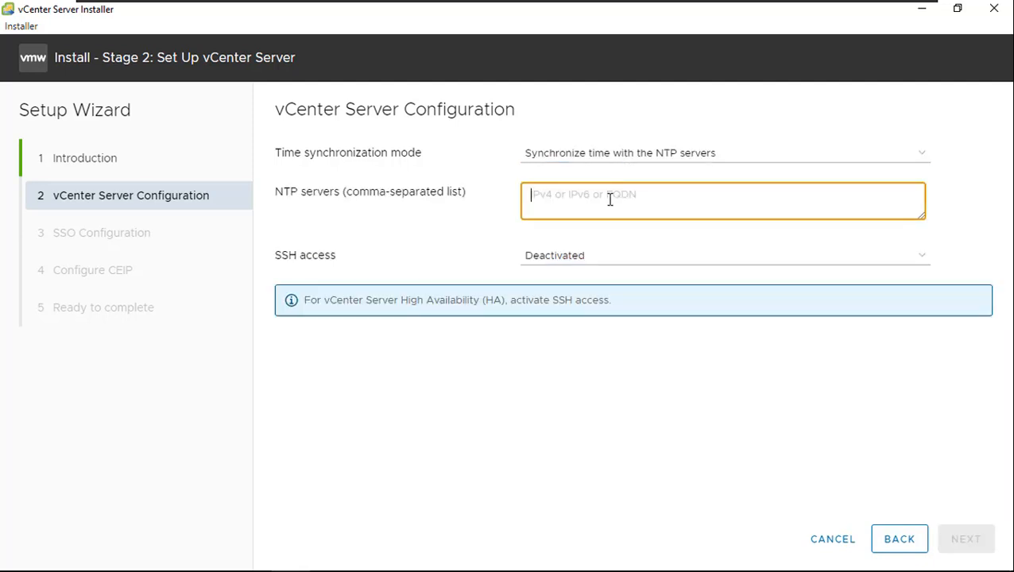
text(192.168.199)
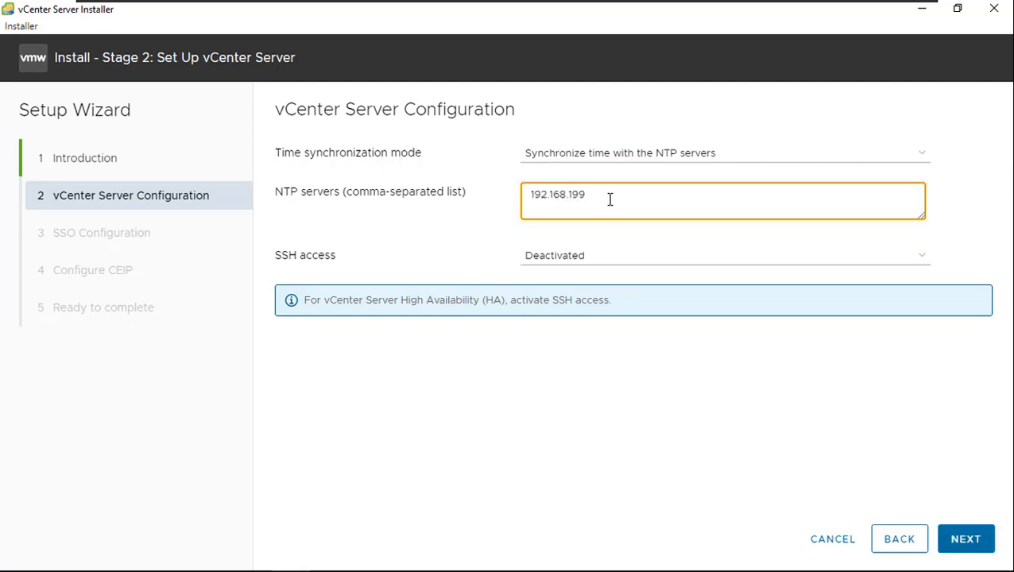
text(.4)
drag(530, 194, 507, 208)
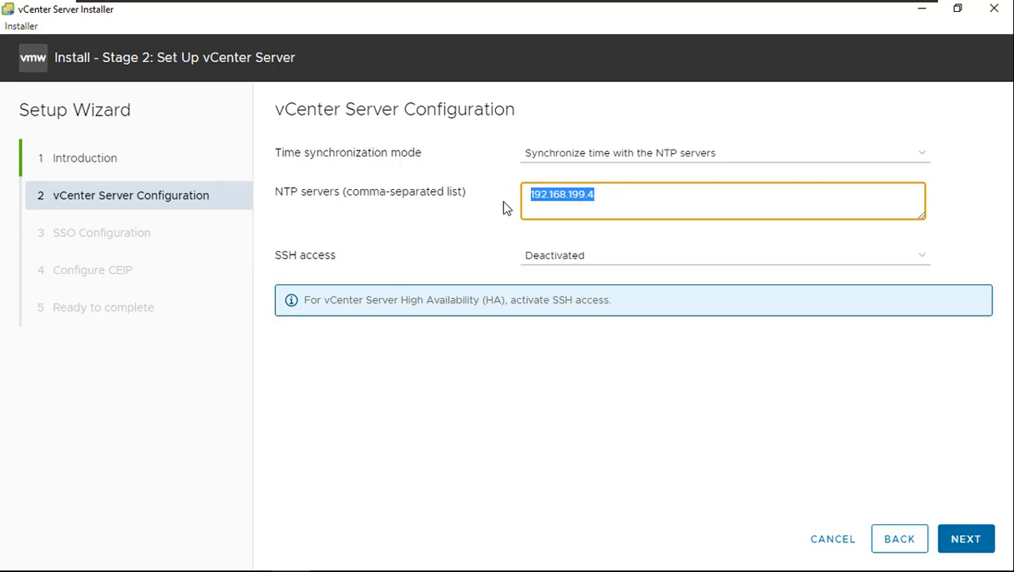
Activate SSH access for the vCenter Server and continue to the SSO configuration
click(575, 261)
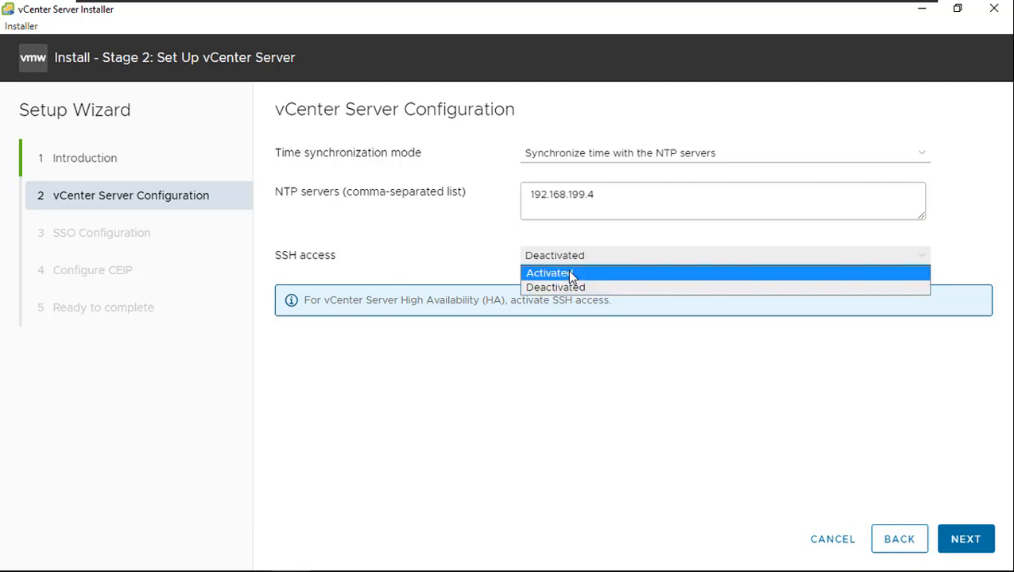
click(569, 270)
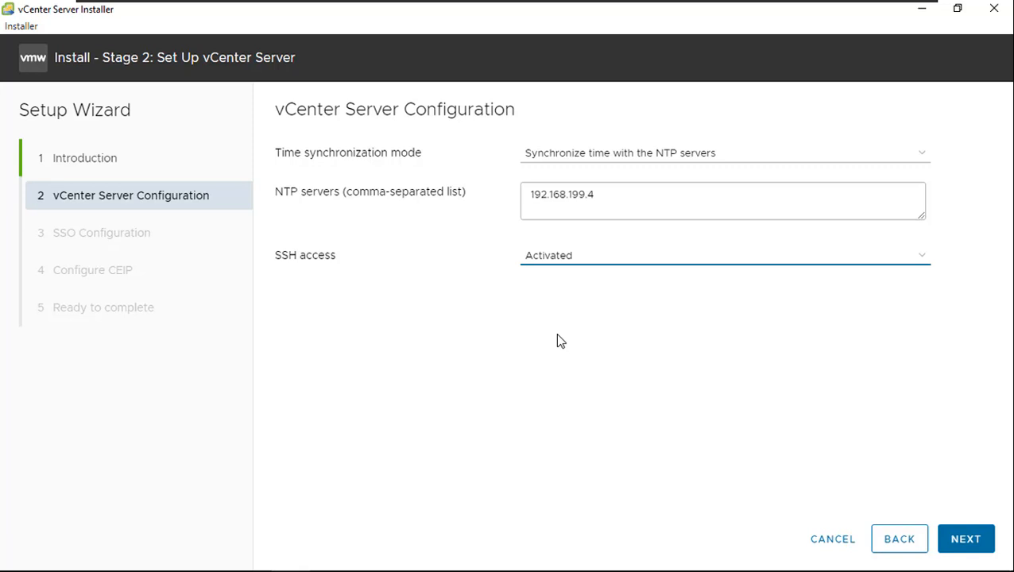
click(966, 539)
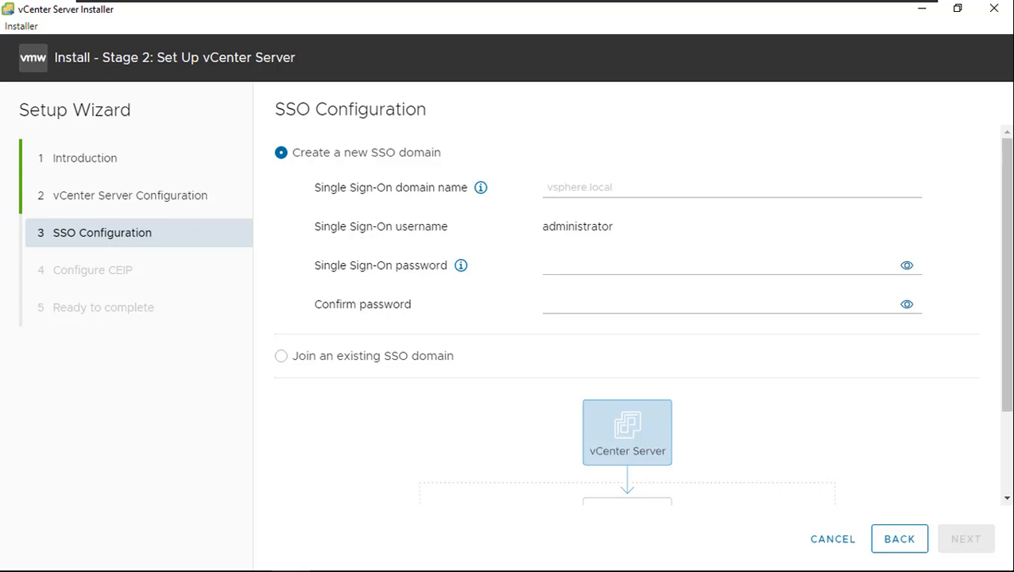
Create the new SSO domain vsphere.local, enter and confirm the Single Sign-On password, and continue to the CEIP page
click(614, 188)
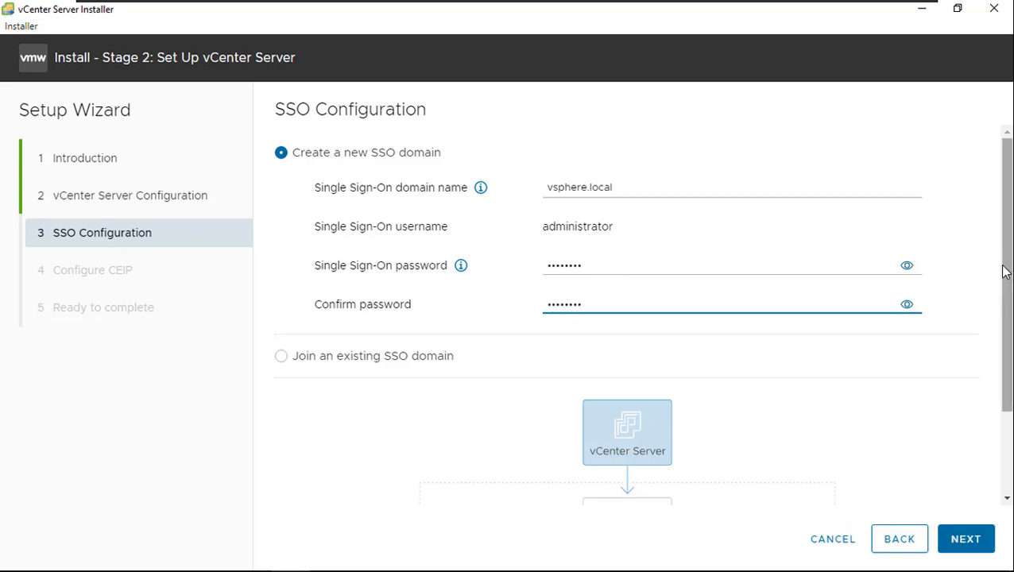
drag(1007, 270, 1007, 352)
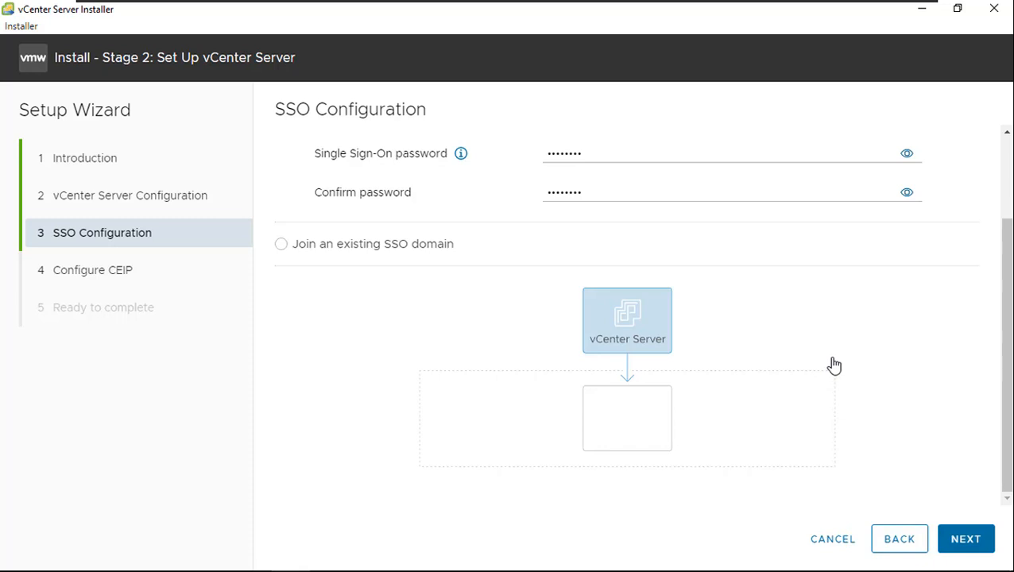
click(966, 543)
click(962, 547)
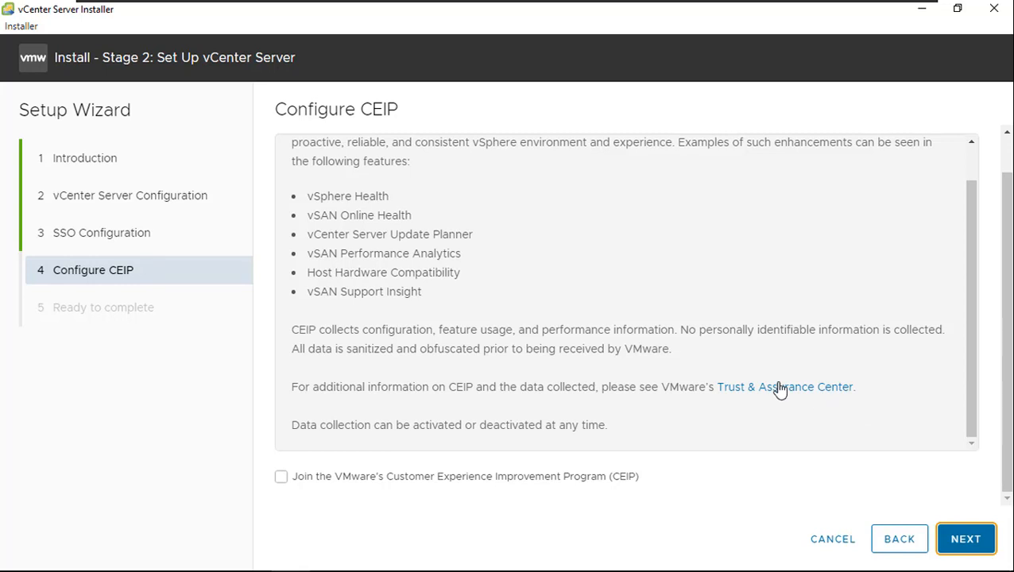
Opt in to VMware's Customer Experience Improvement Program, review its terms and continue to the final summary
click(346, 480)
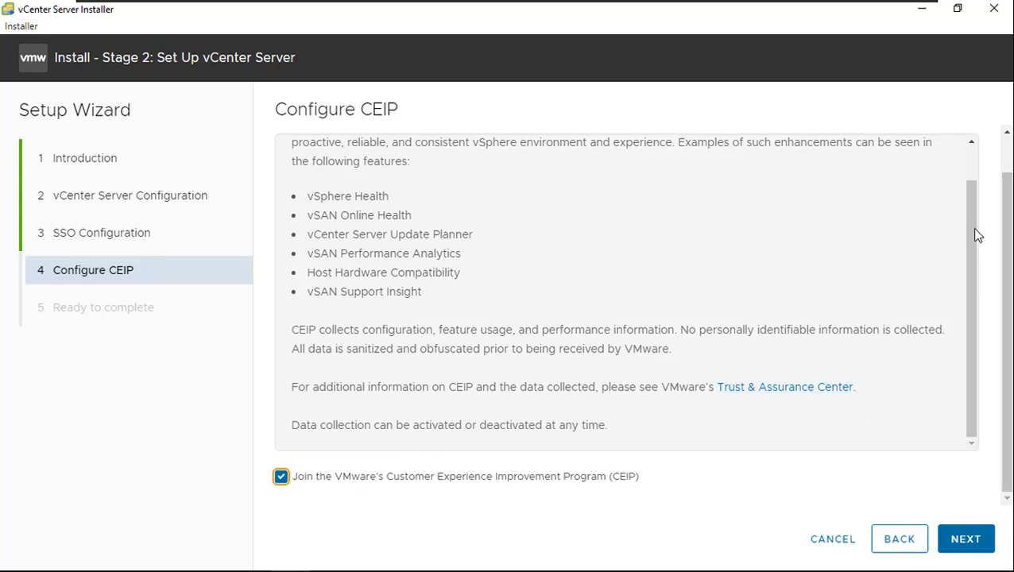
drag(976, 235, 968, 191)
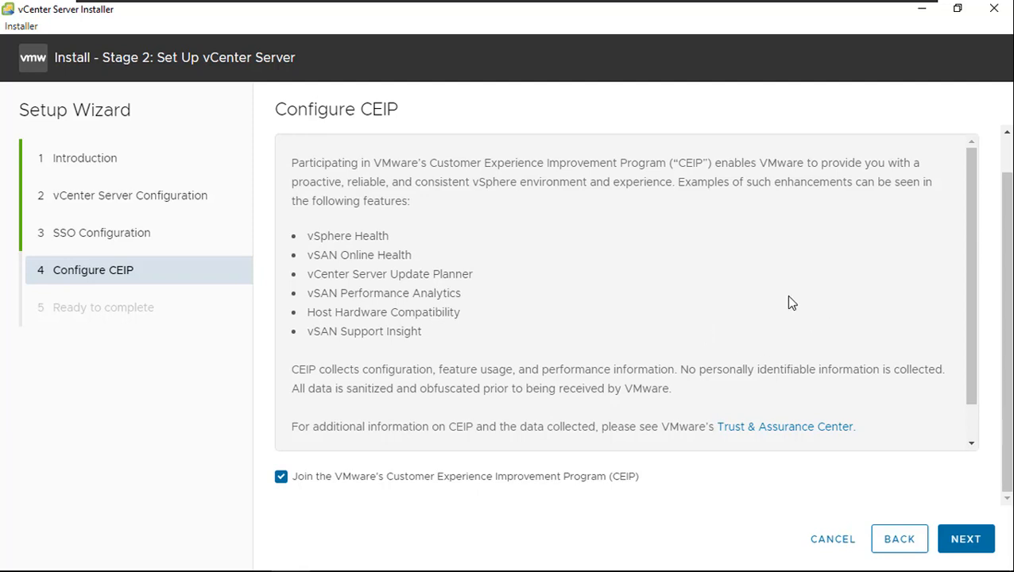
drag(974, 346, 975, 403)
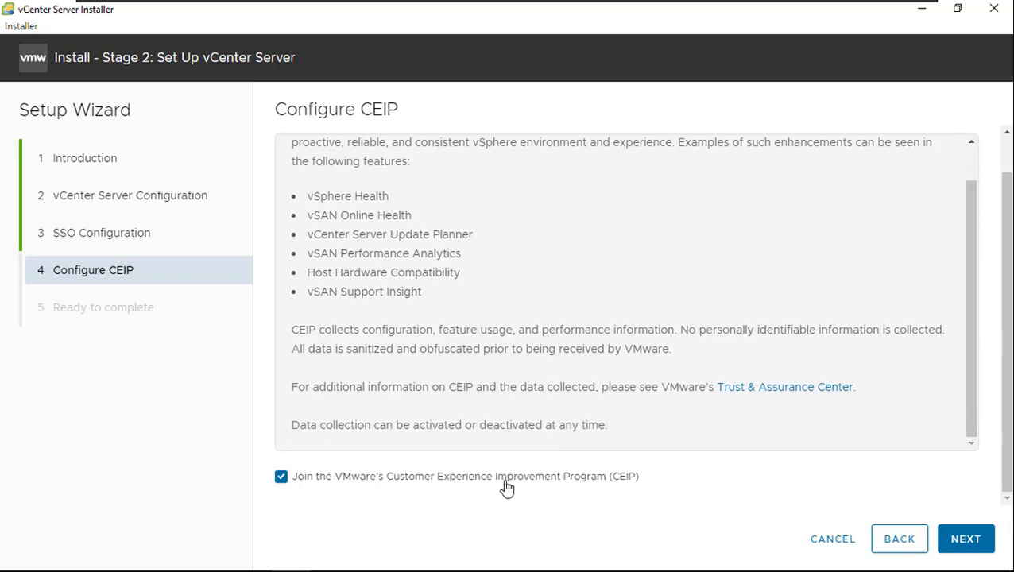
click(975, 541)
click(971, 546)
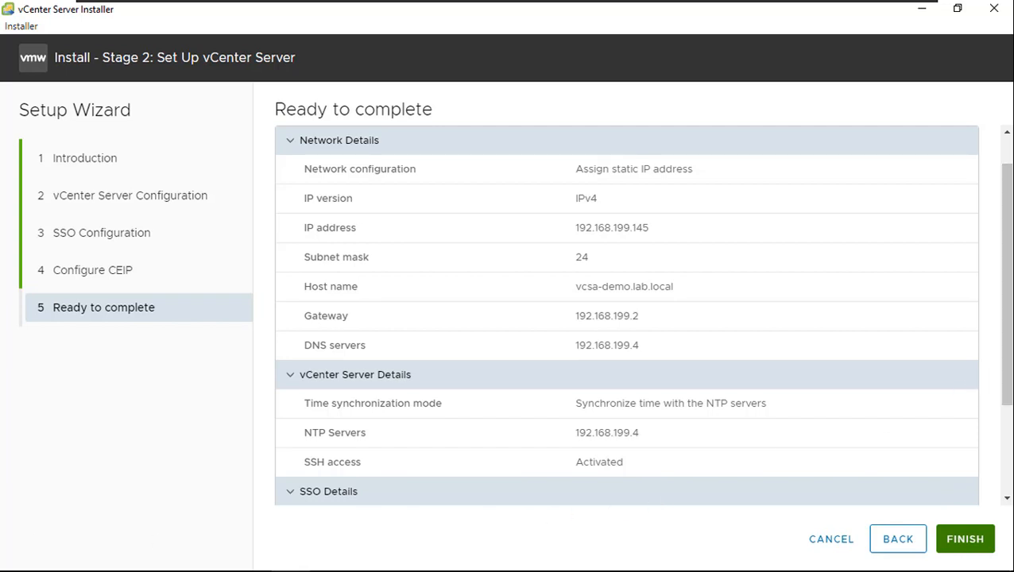
Review the stage 2 summary, then finish the wizard and confirm the start of the vCenter Server setup
drag(1008, 387, 1011, 466)
click(984, 547)
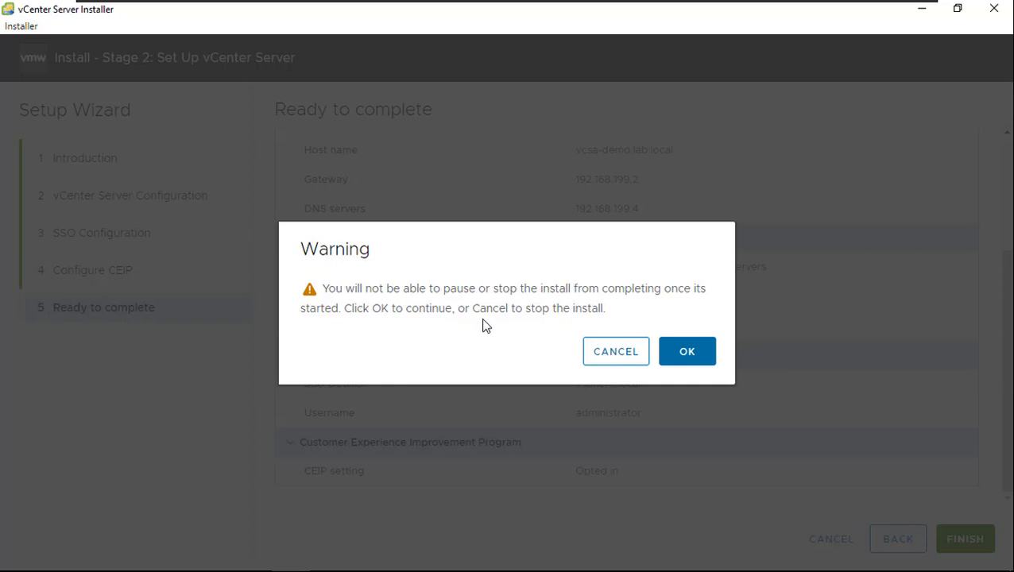
click(693, 358)
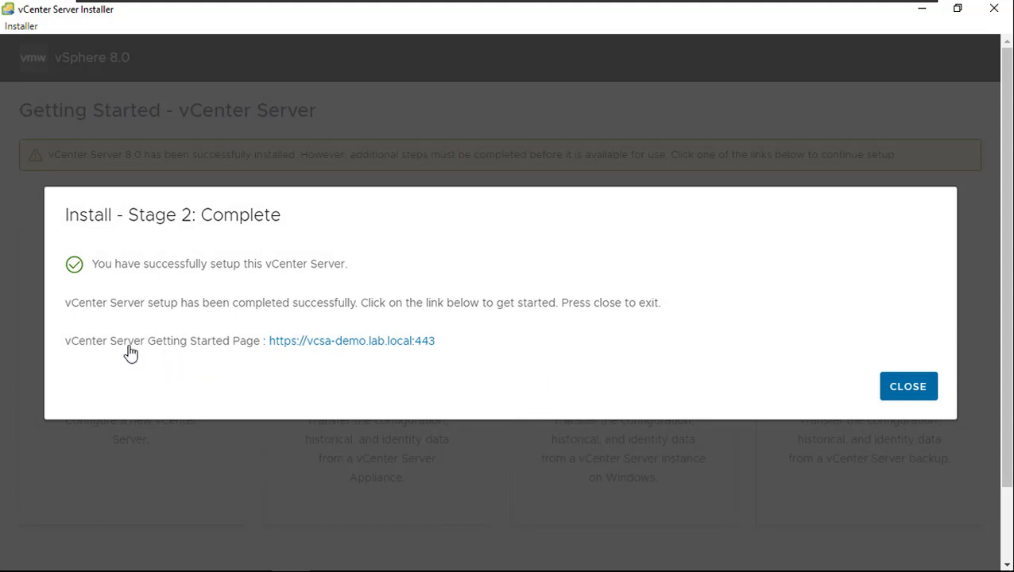
Open the vCenter Server Getting Started page in Chrome and proceed to vcsa-demo.lab.local past the certificate warning
click(357, 344)
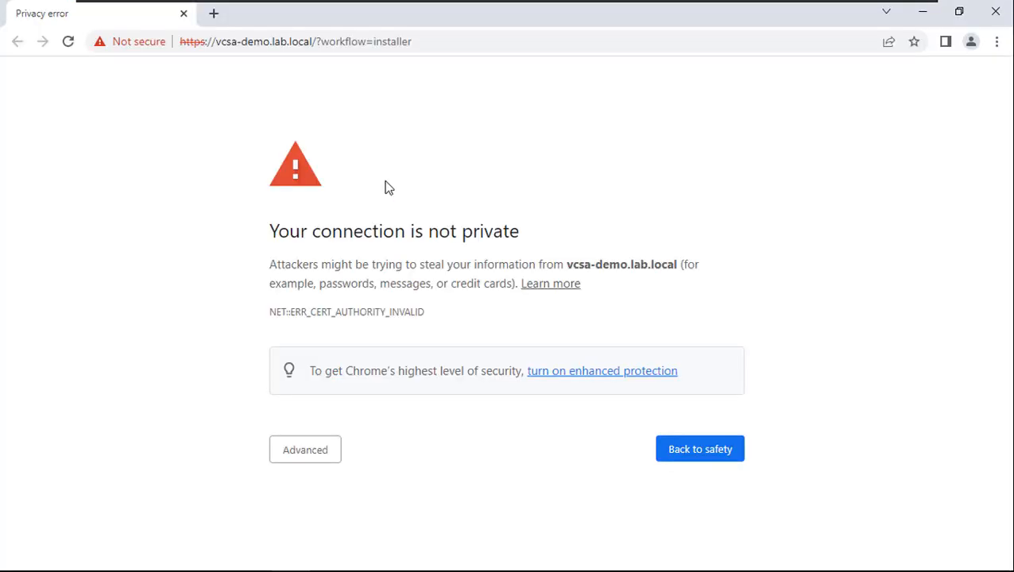
click(307, 466)
scroll(472, 472, down, 1)
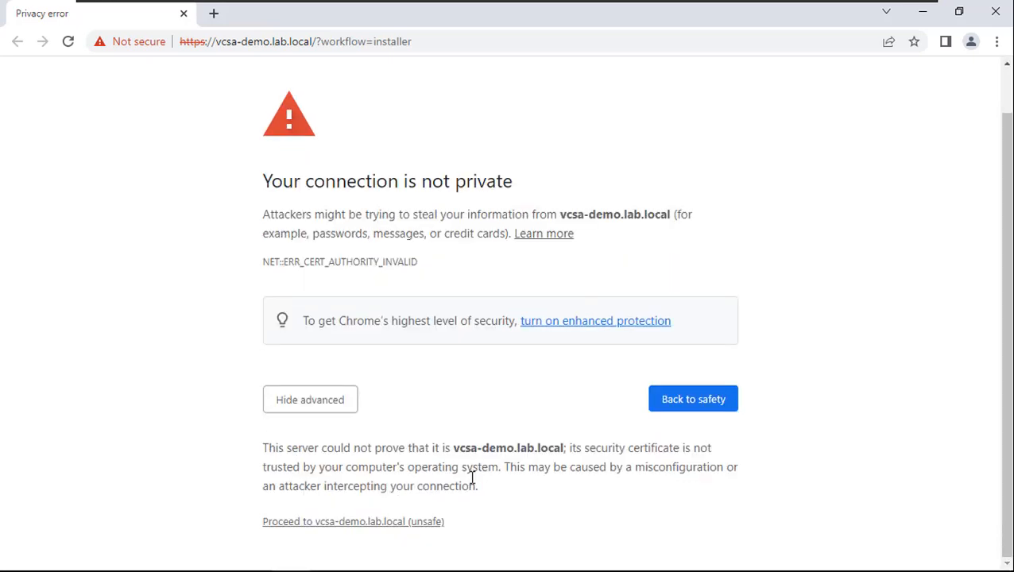
click(393, 523)
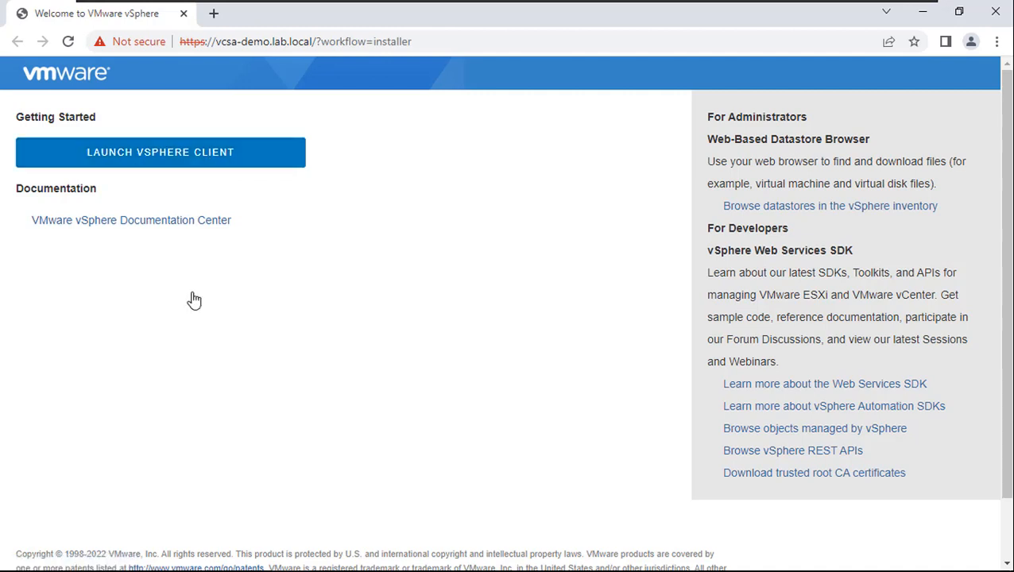
Launch the vSphere Client and log in with the SSO administrator's username and password
click(188, 158)
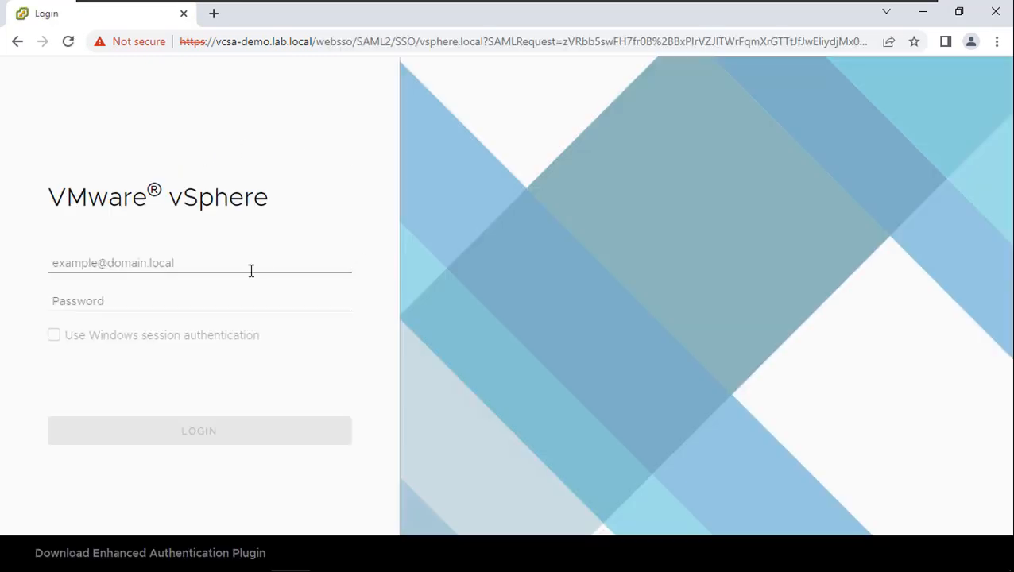
click(248, 269)
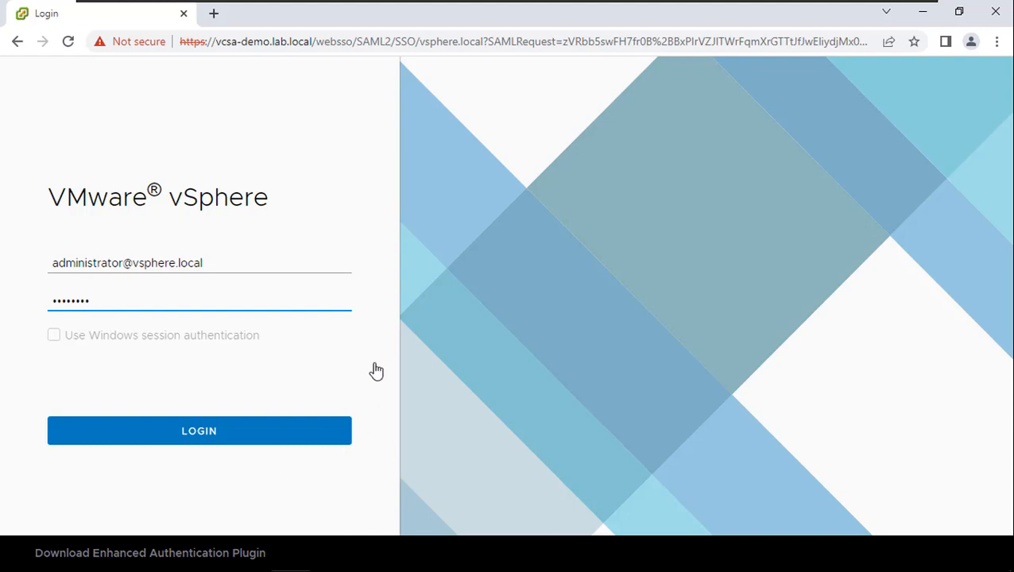
click(249, 263)
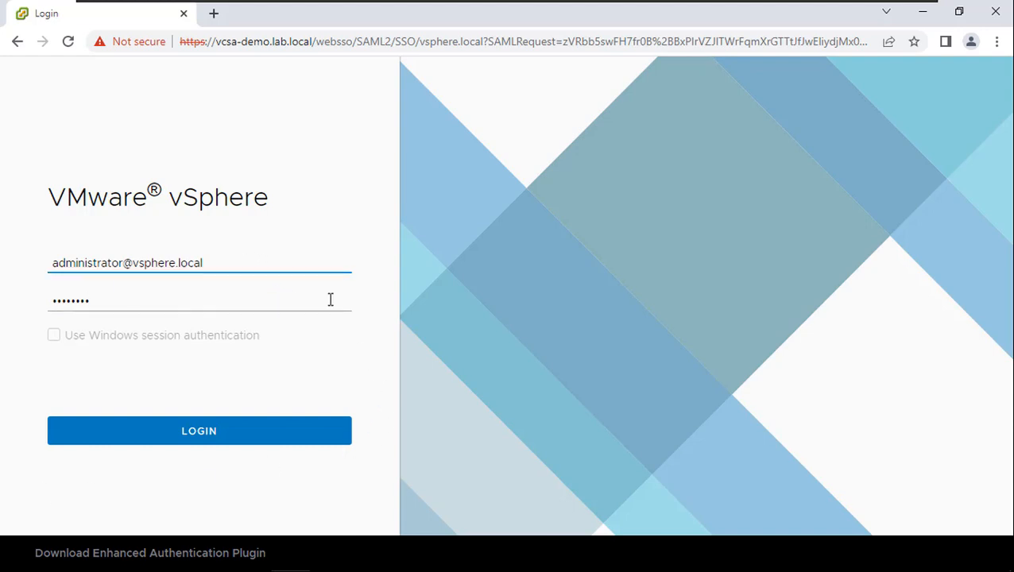
click(52, 264)
drag(53, 263, 212, 280)
click(133, 263)
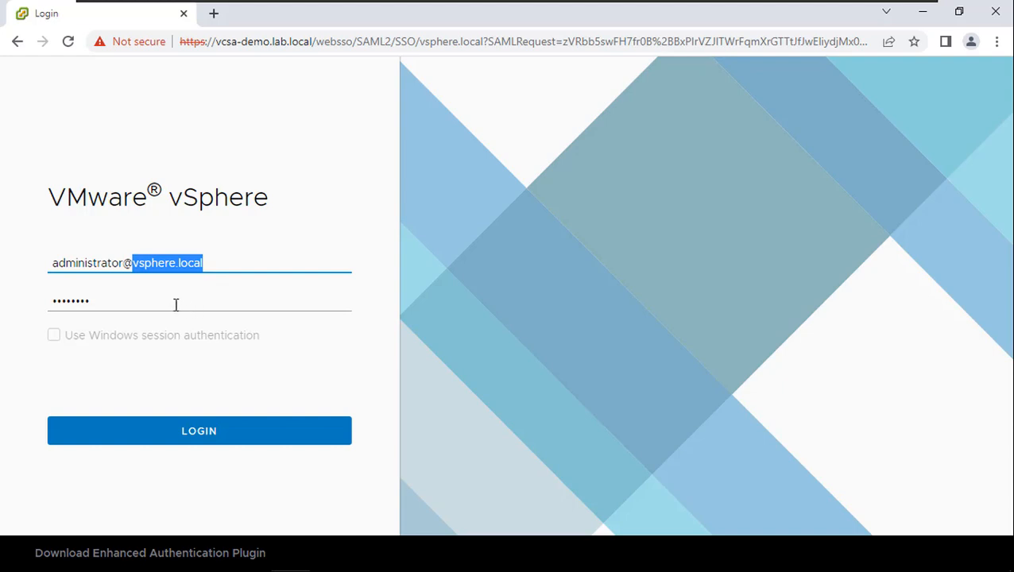
drag(168, 302, 29, 315)
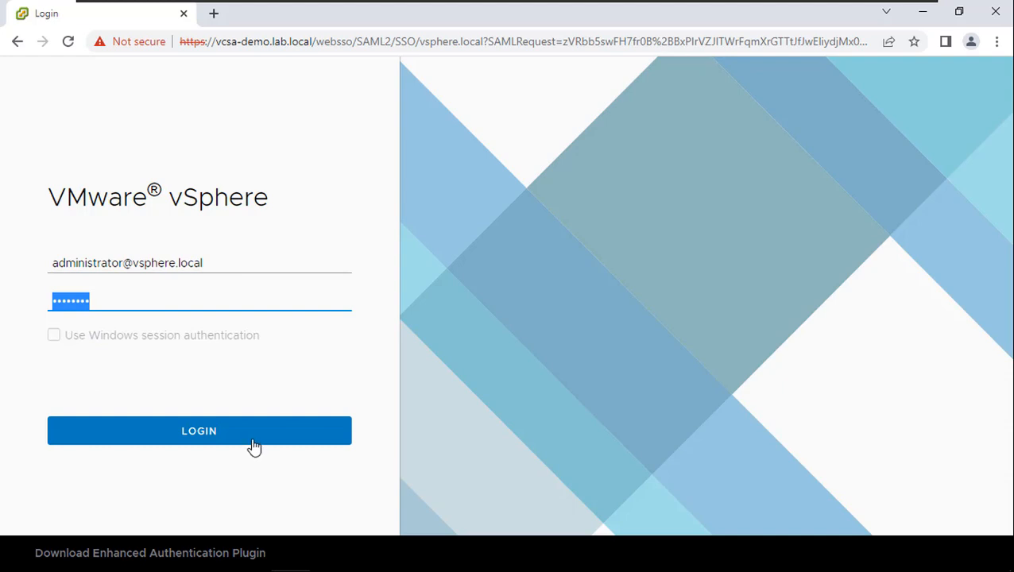
click(224, 433)
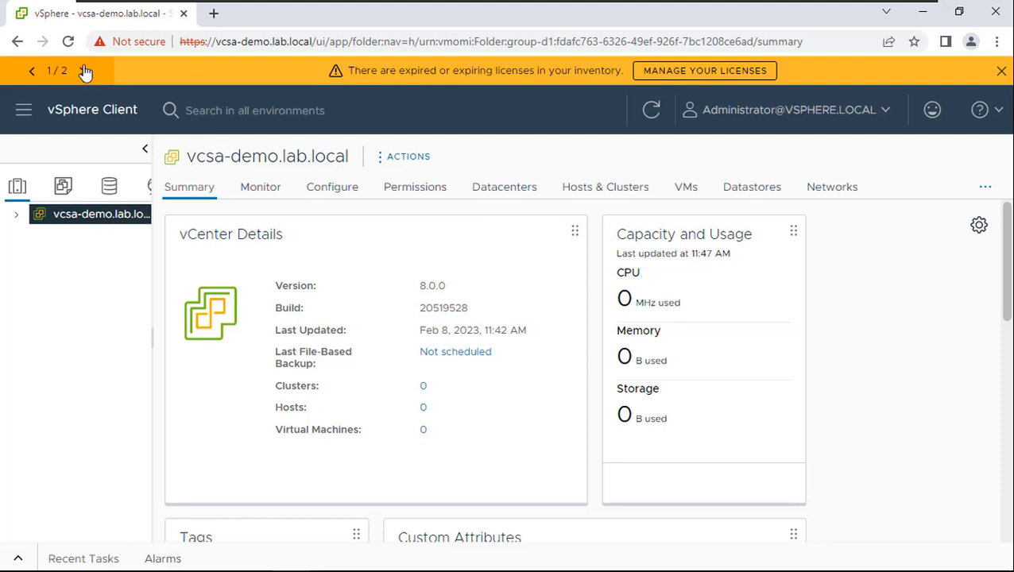
Reload the vSphere Client and look through the Monitor, Configure and Permissions pages of vcsa-demo.lab.local, returning to its Summary
click(72, 44)
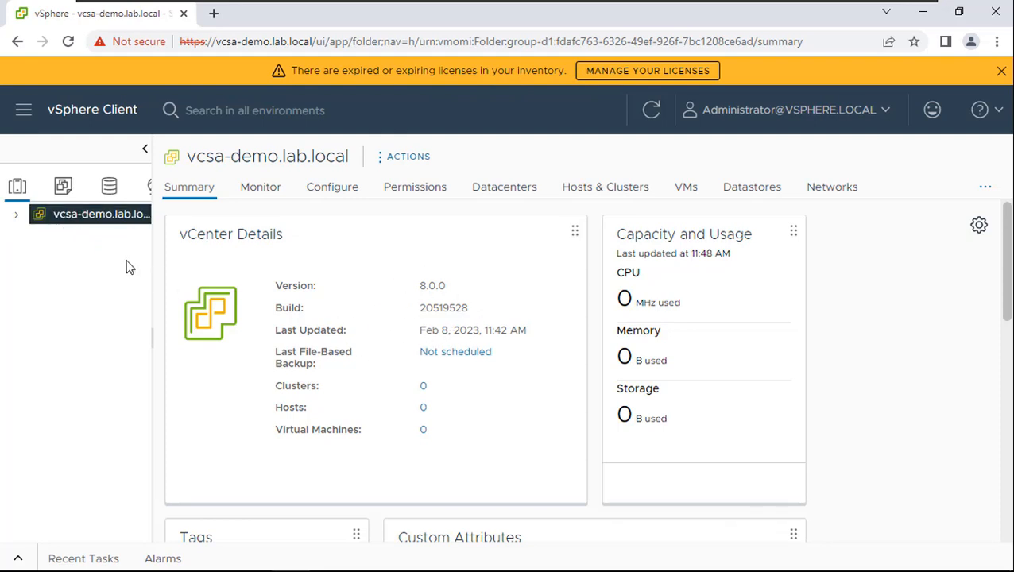
click(15, 215)
click(258, 194)
click(338, 196)
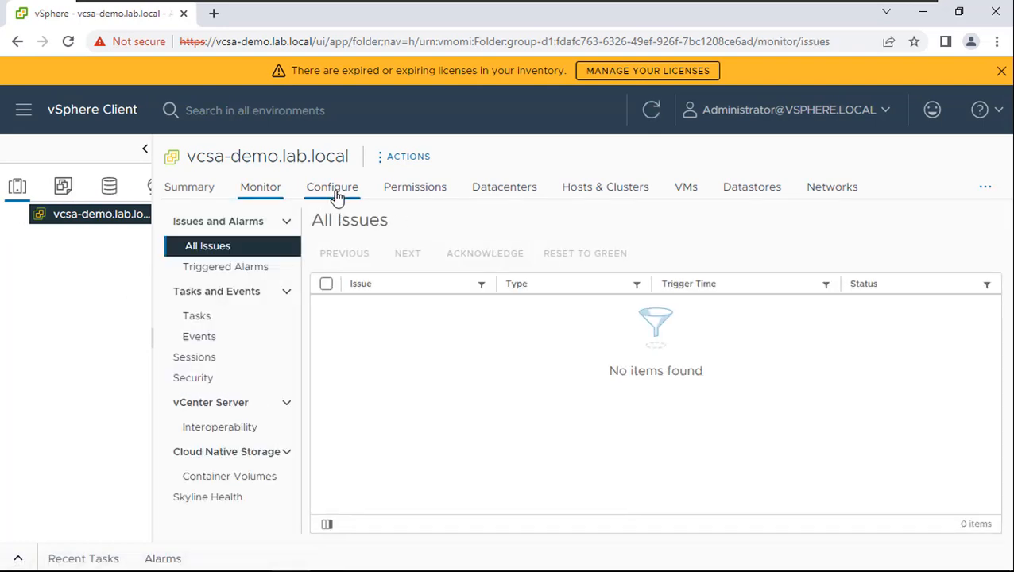
click(414, 194)
click(192, 201)
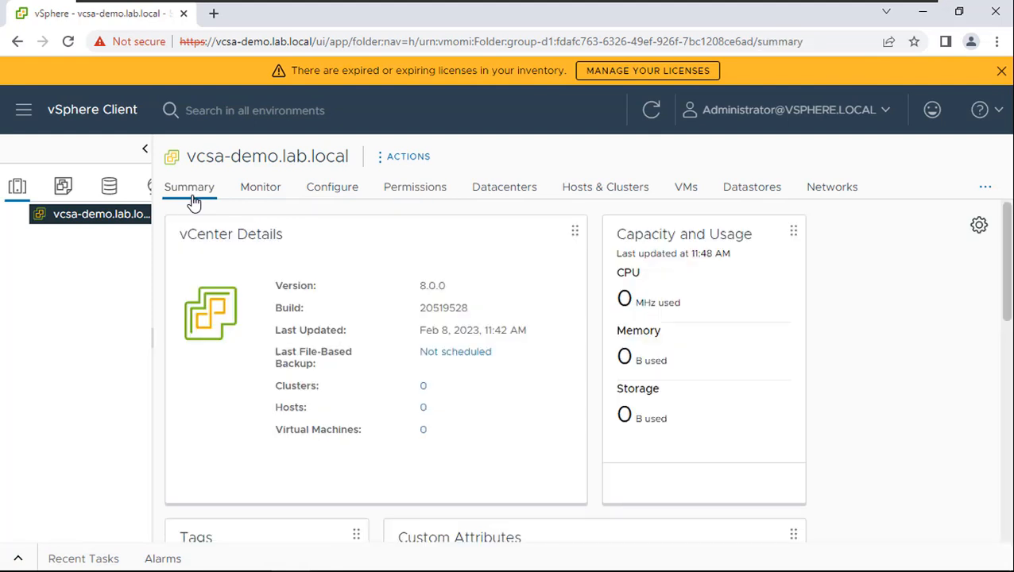